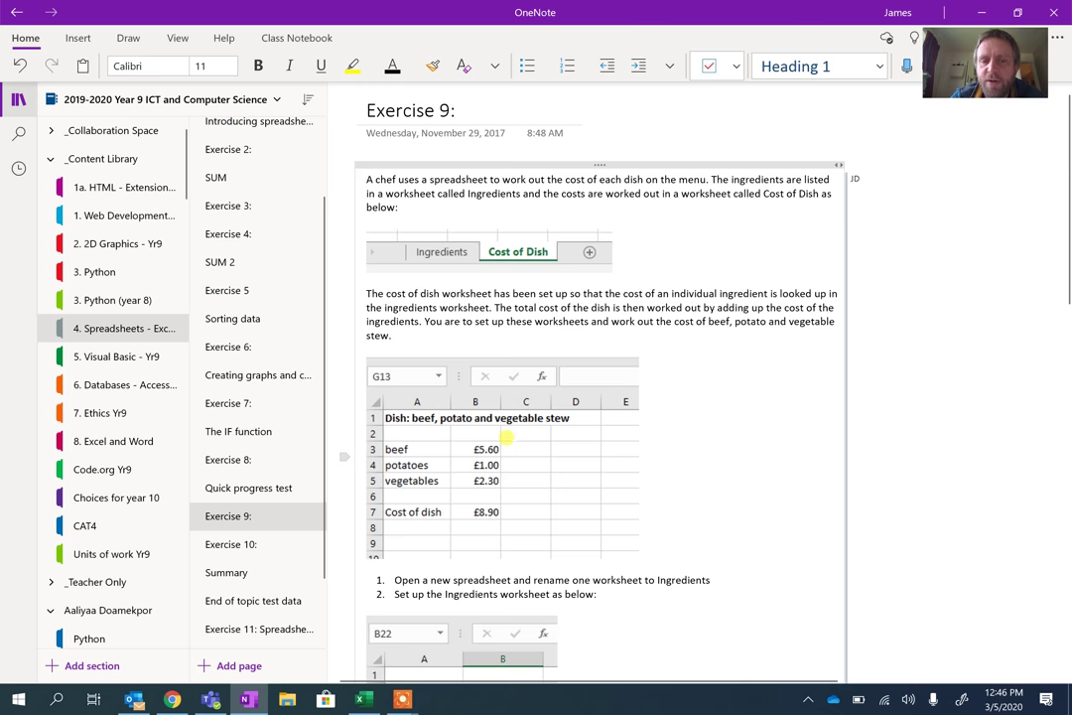
Step: Review the exercise's Ingredients table, switch to the Copy of Chef workbook in Excel, and clear the unfinished lookup formula from B3
{"action": "scroll", "coordinate": [464, 501], "scroll_direction": "down", "scroll_amount": 4}
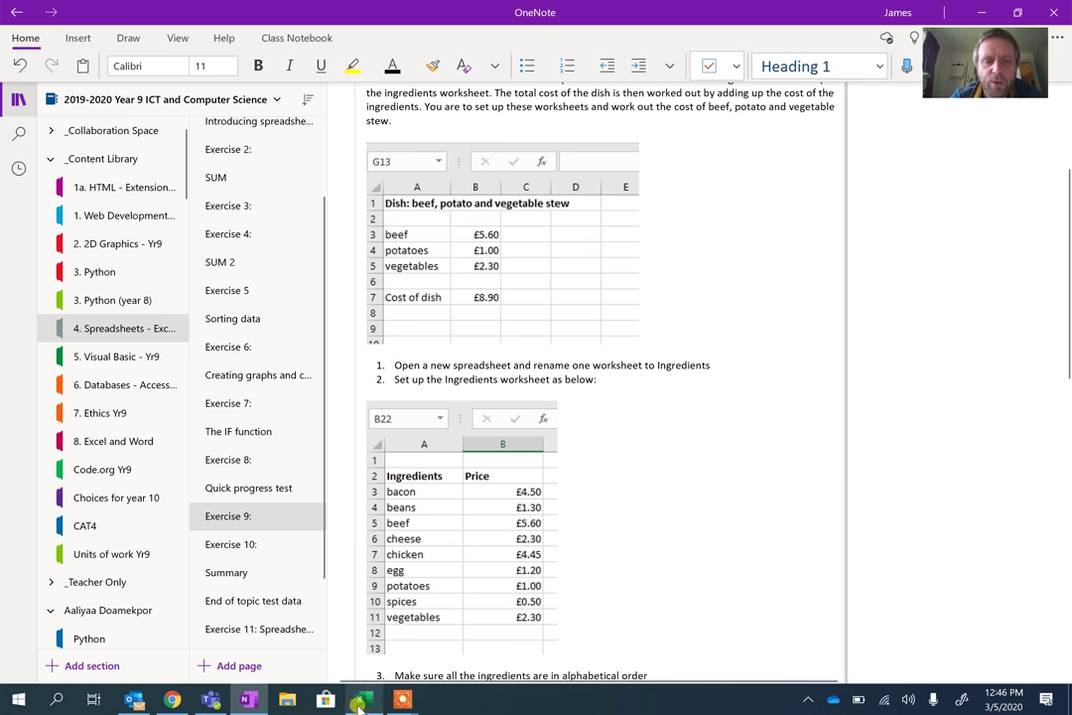
{"action": "key", "text": "alt+Tab"}
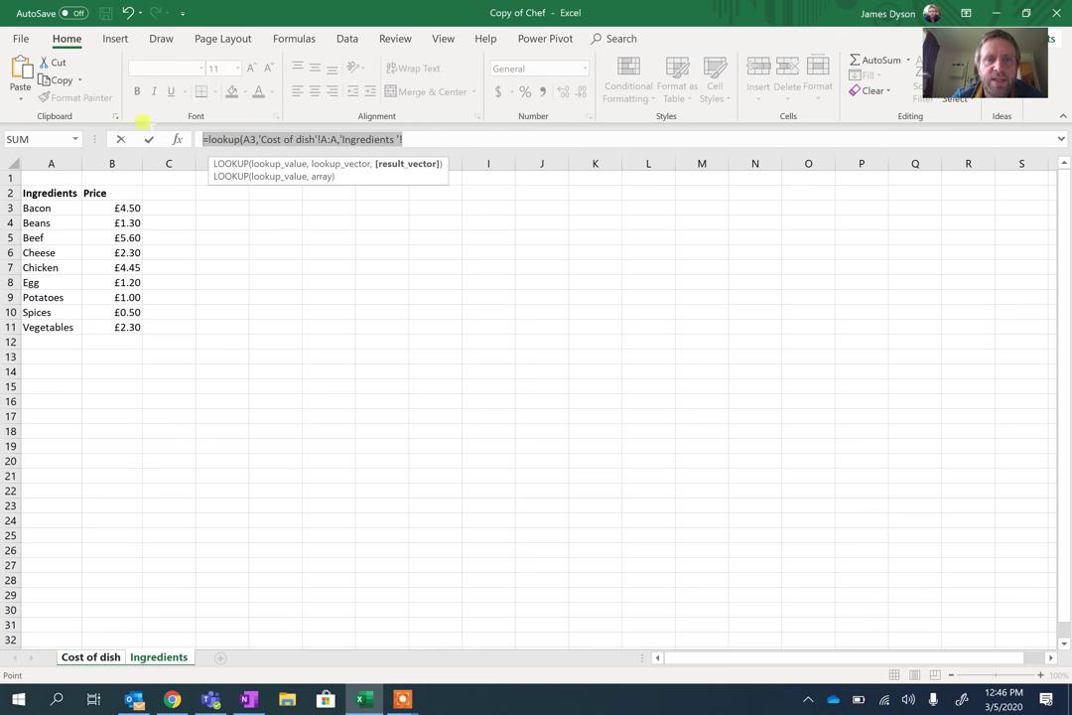
{"action": "key", "text": "shift+Home"}
{"action": "key", "text": "BackSpace"}
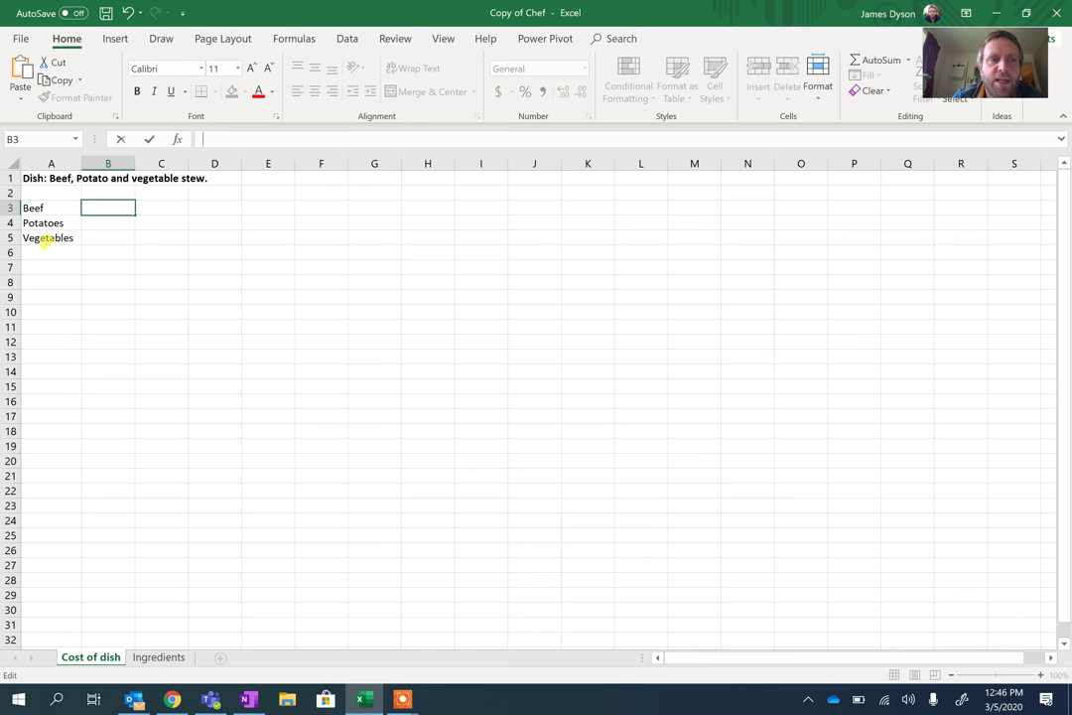
Step: Add the label "Total cost" in cell A7 of the Cost of dish sheet
{"action": "left_click", "coordinate": [50, 266]}
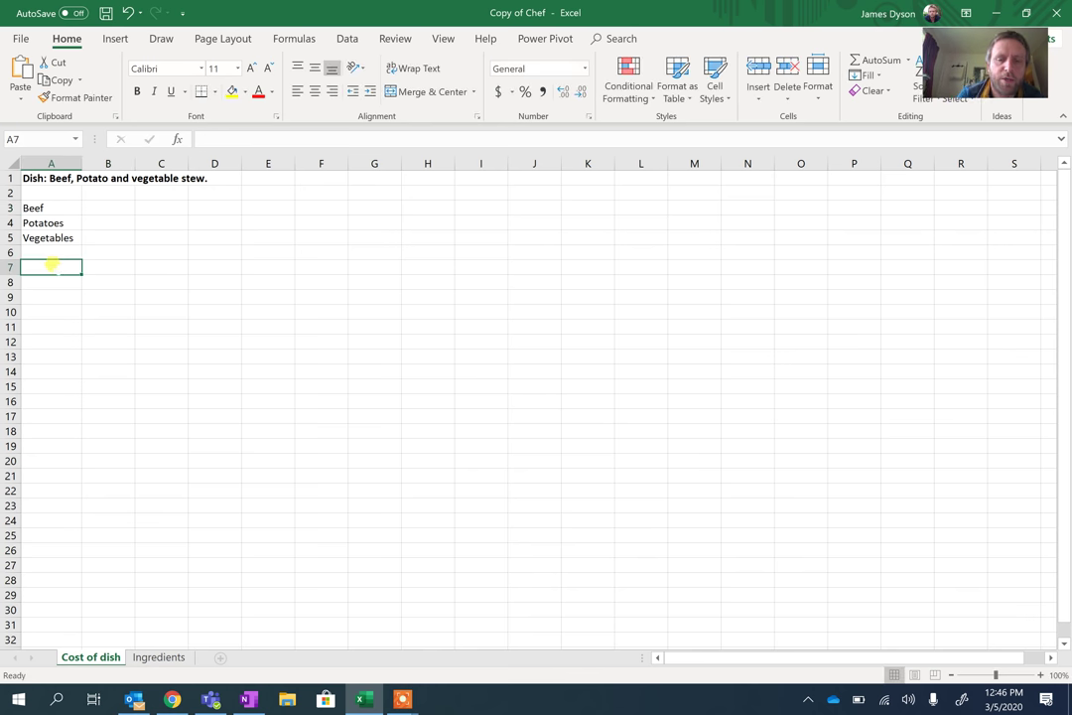
{"action": "type", "text": "Total cost"}
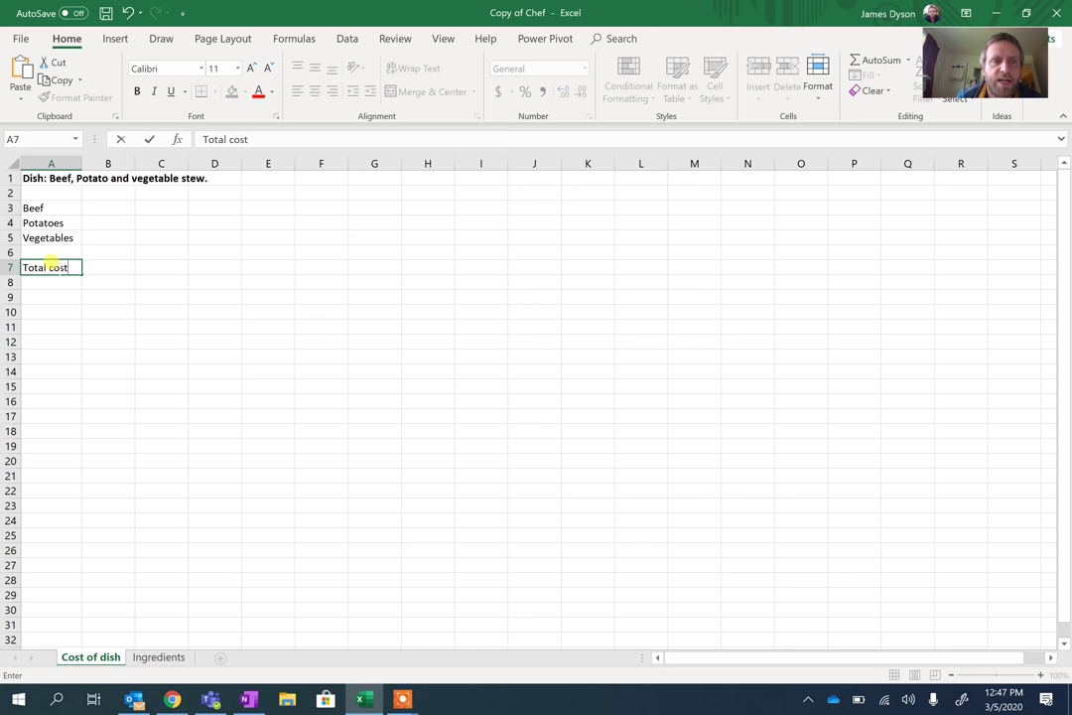
{"action": "left_click", "coordinate": [88, 369]}
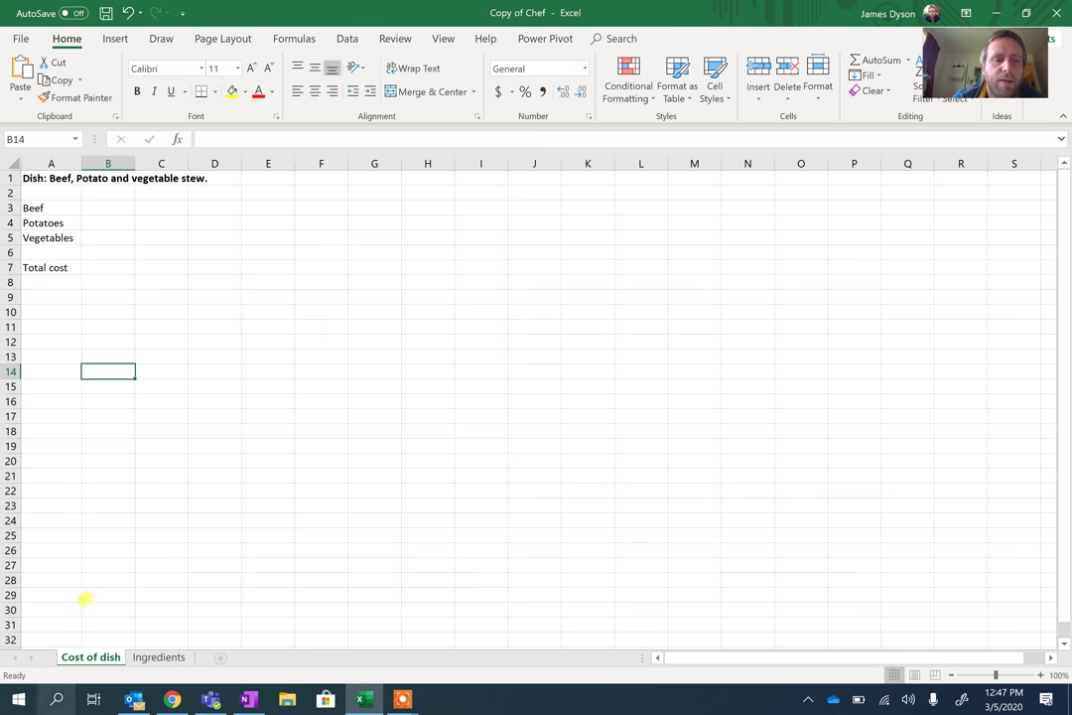
Step: Glance at the Ingredients sheet, then start a LOOKUP formula in B3 of Cost of dish with A3 as the lookup value
{"action": "left_click", "coordinate": [159, 658]}
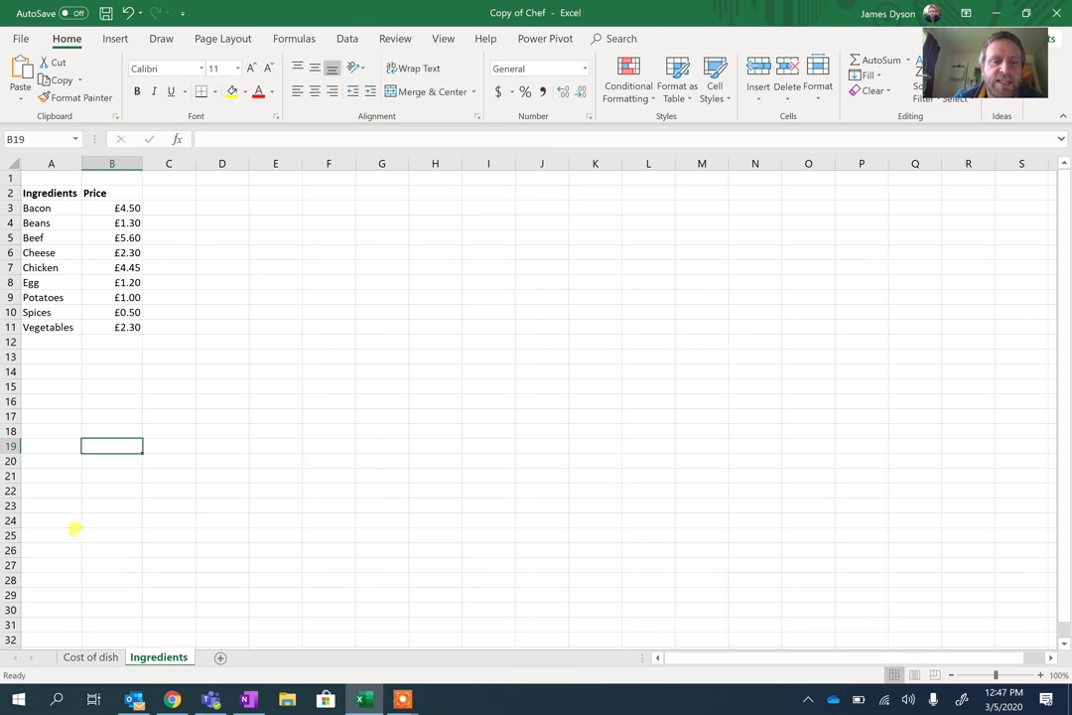
{"action": "left_click", "coordinate": [88, 657]}
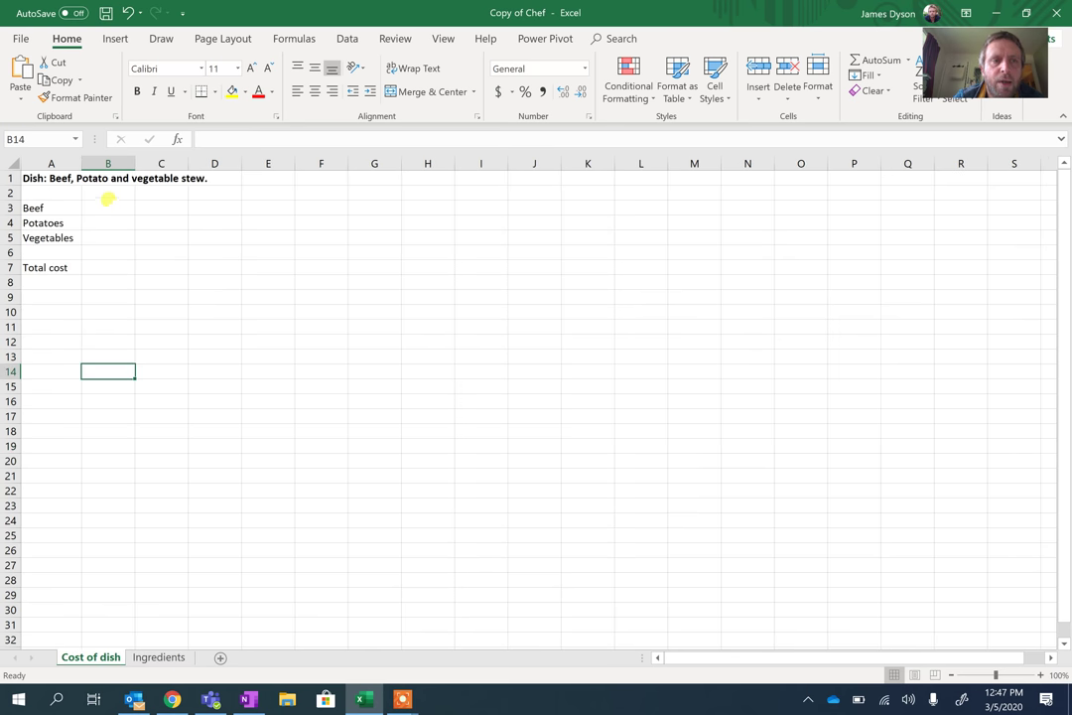
{"action": "left_click", "coordinate": [106, 203]}
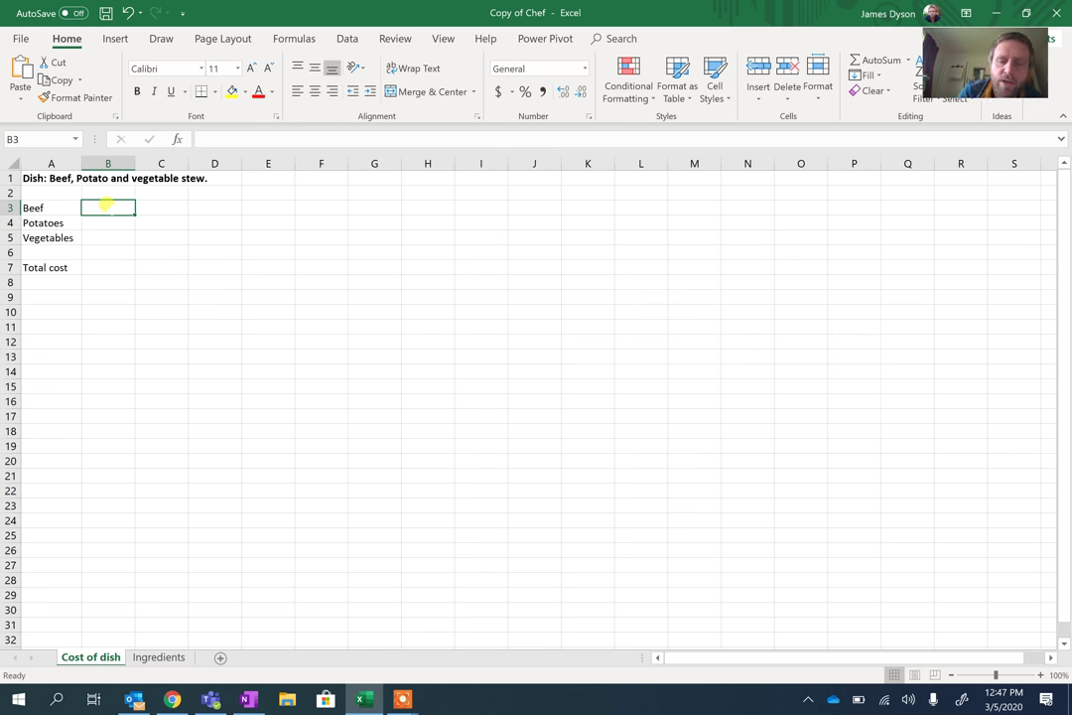
{"action": "type", "text": "=l"}
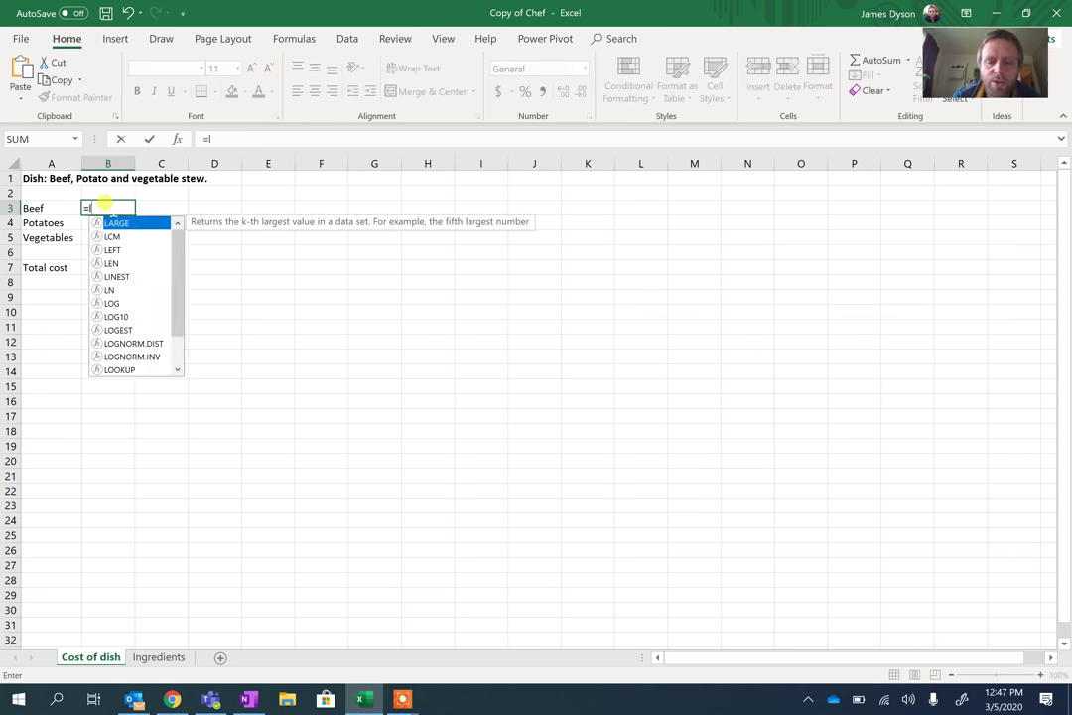
{"action": "type", "text": "ookup"}
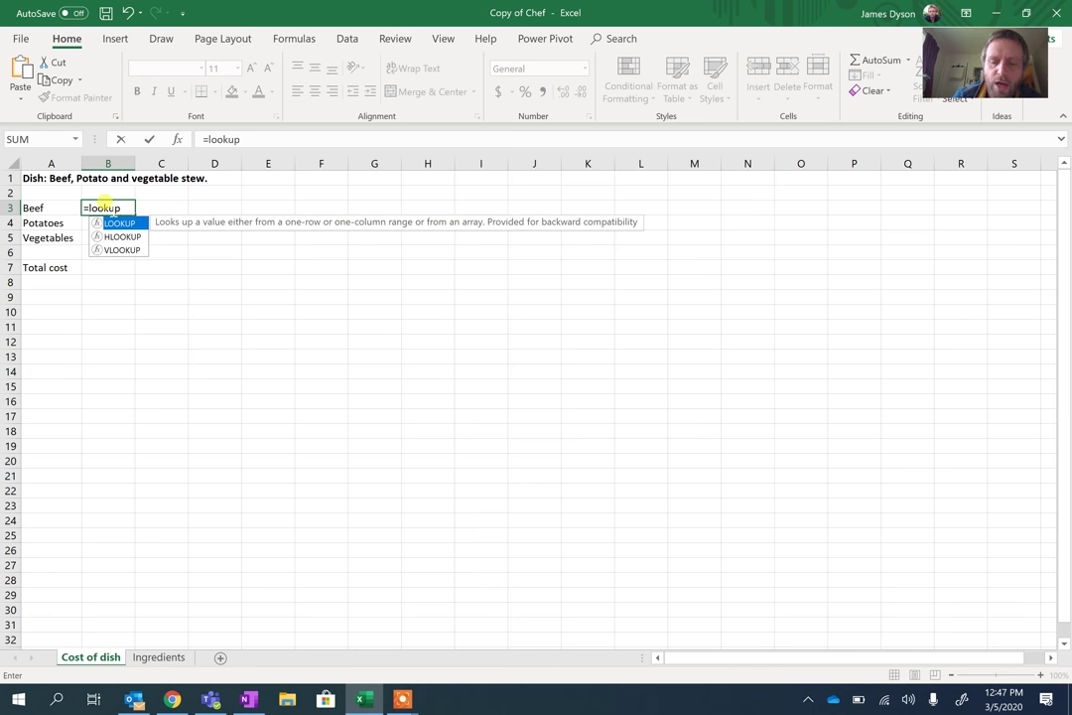
{"action": "type", "text": "("}
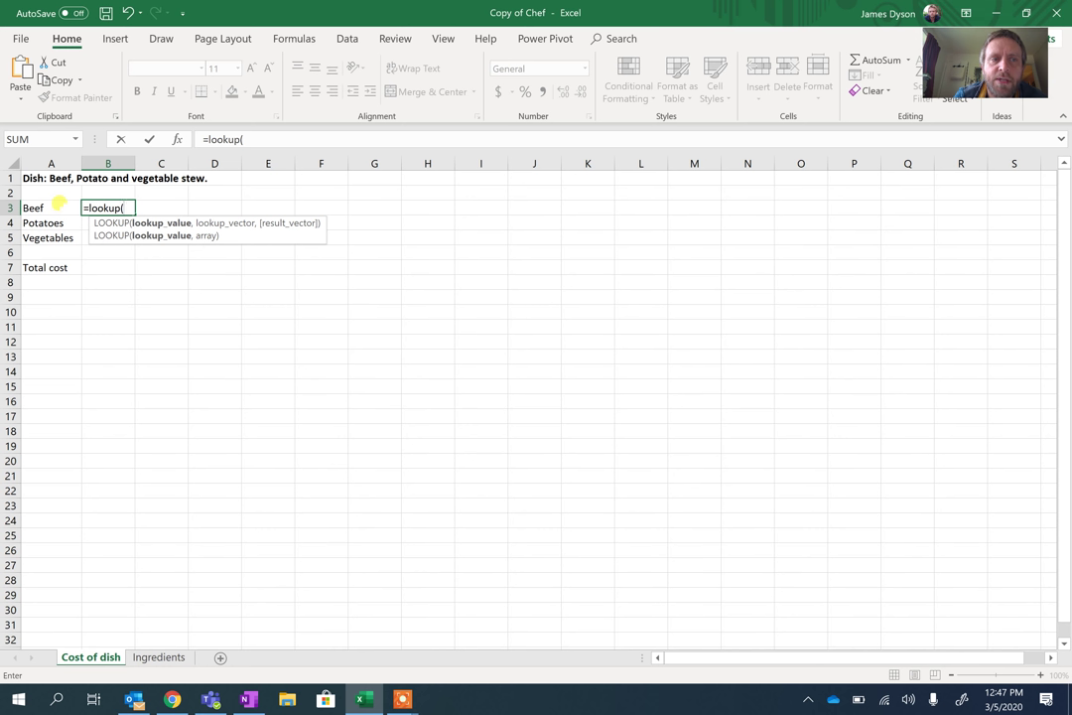
{"action": "left_click", "coordinate": [60, 203]}
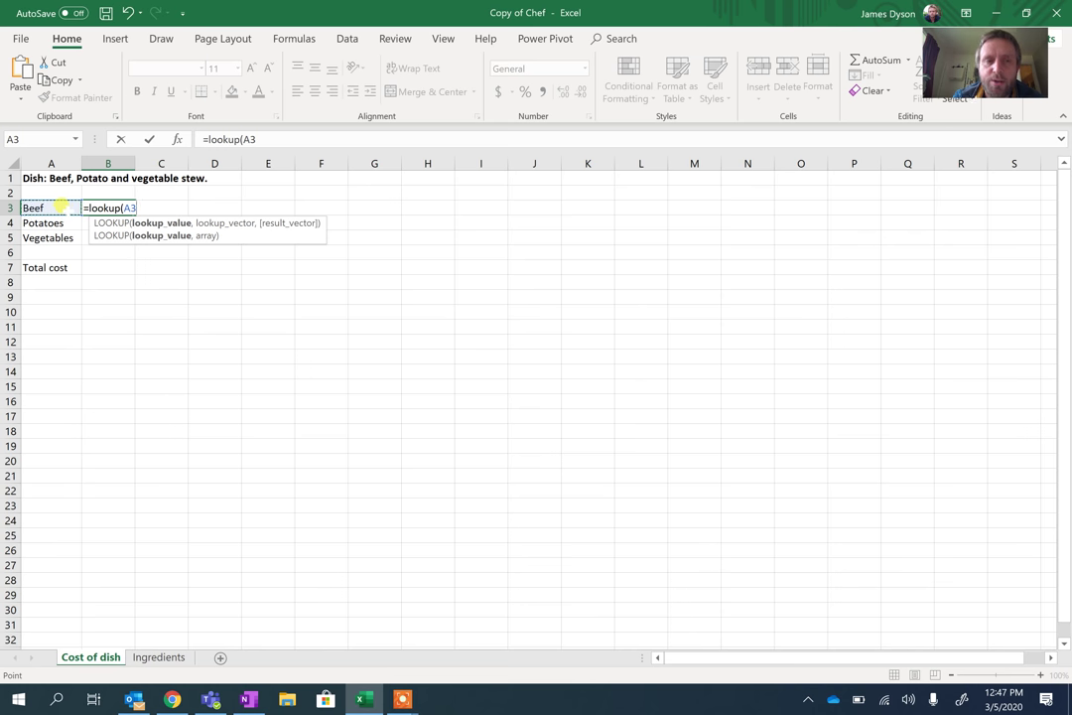
{"action": "type", "text": ","}
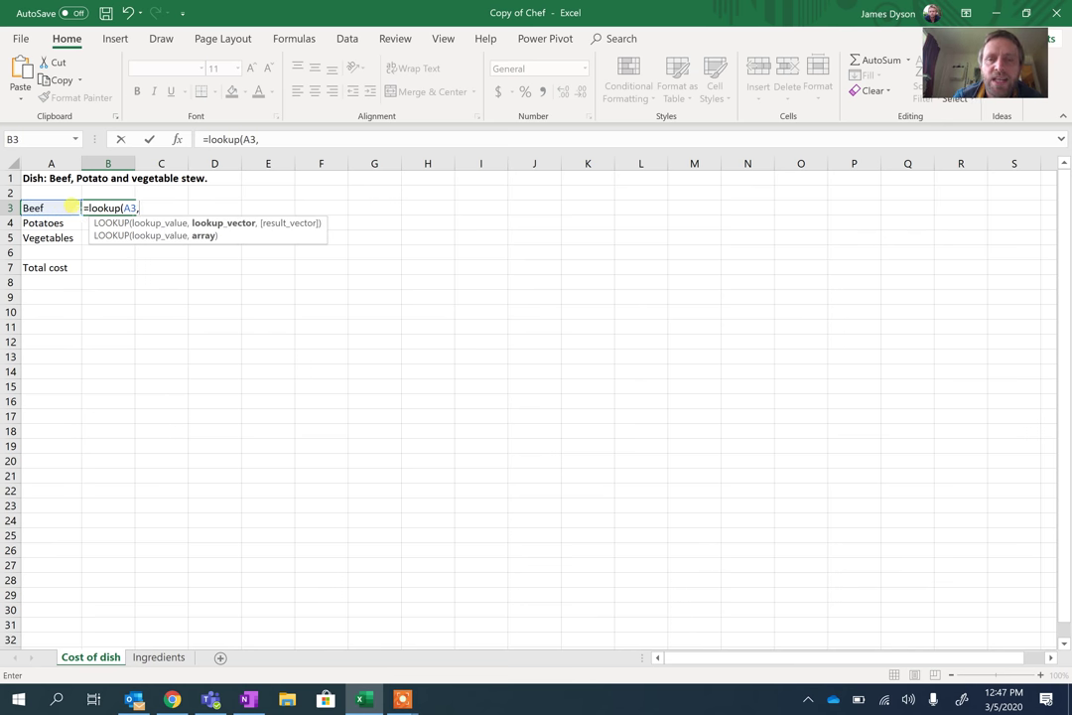
Step: Complete the B3 LOOKUP formula with the Ingredients sheet's column A as lookup vector and column B as result vector
{"action": "left_click", "coordinate": [169, 658]}
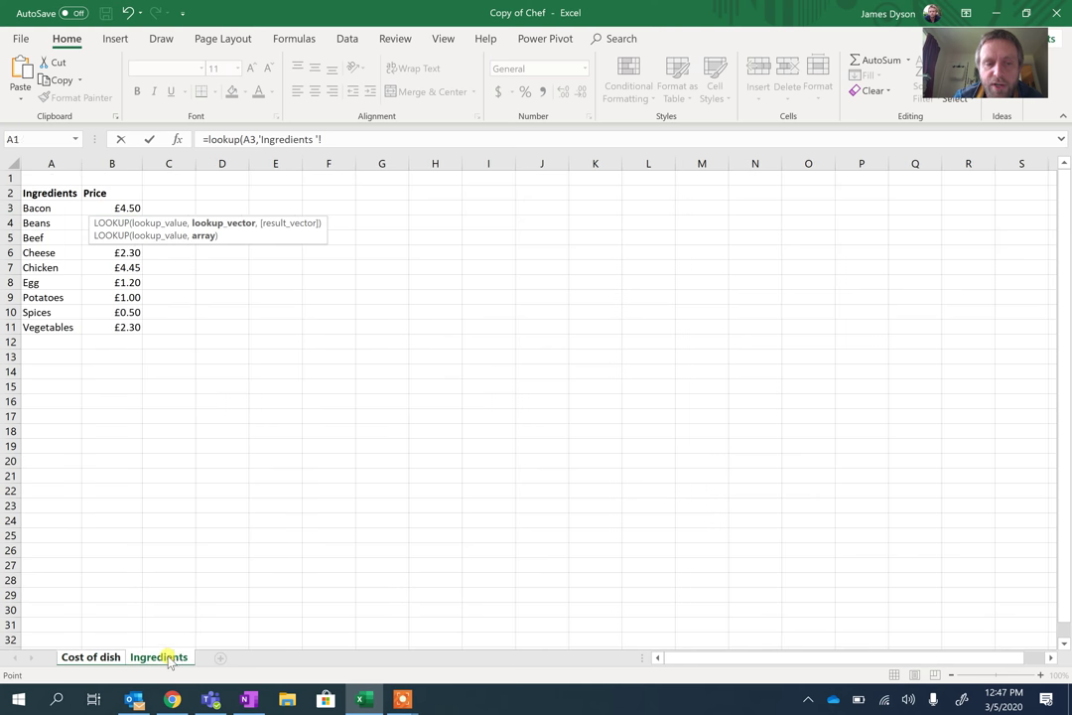
{"action": "left_click", "coordinate": [45, 160]}
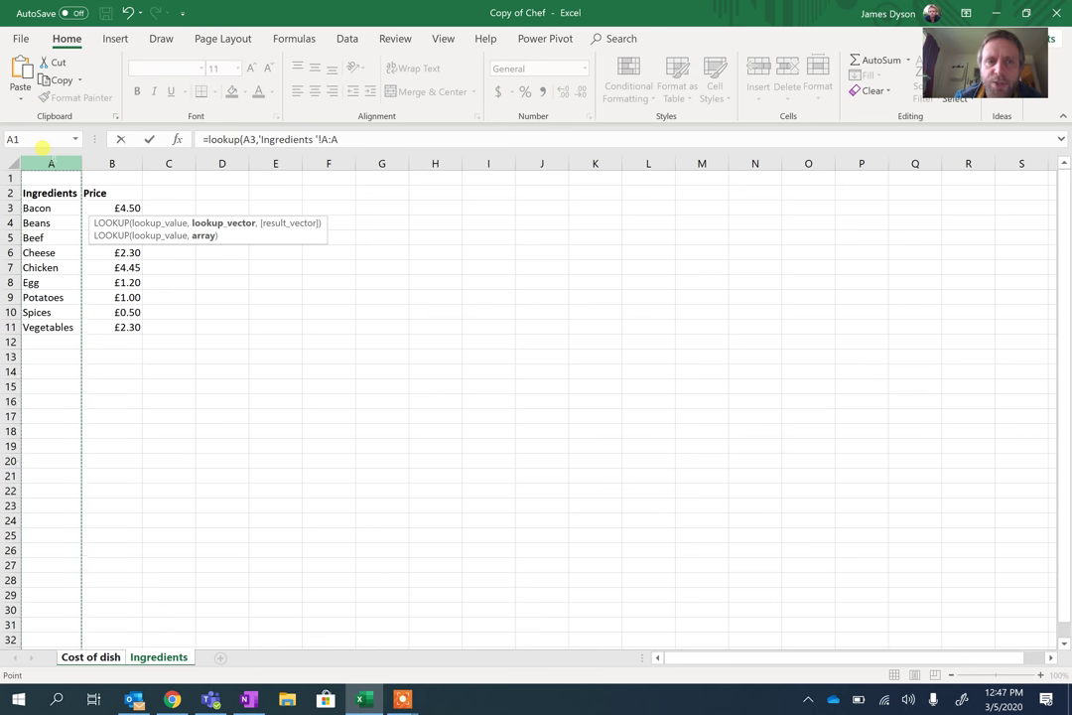
{"action": "type", "text": ","}
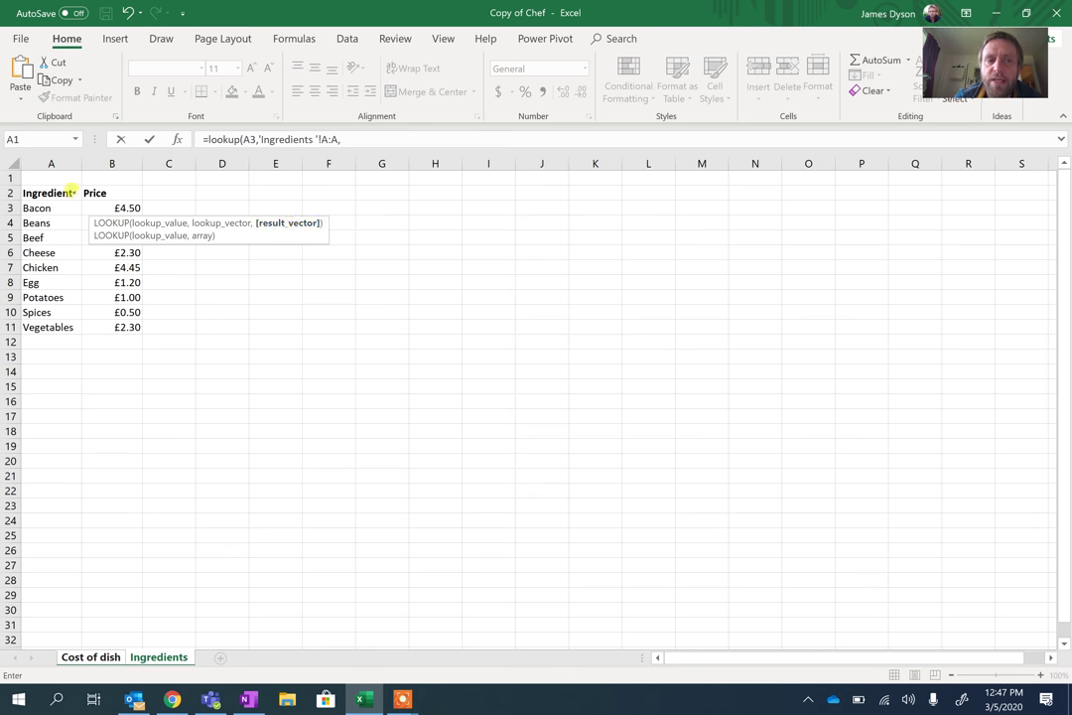
{"action": "left_click", "coordinate": [109, 161]}
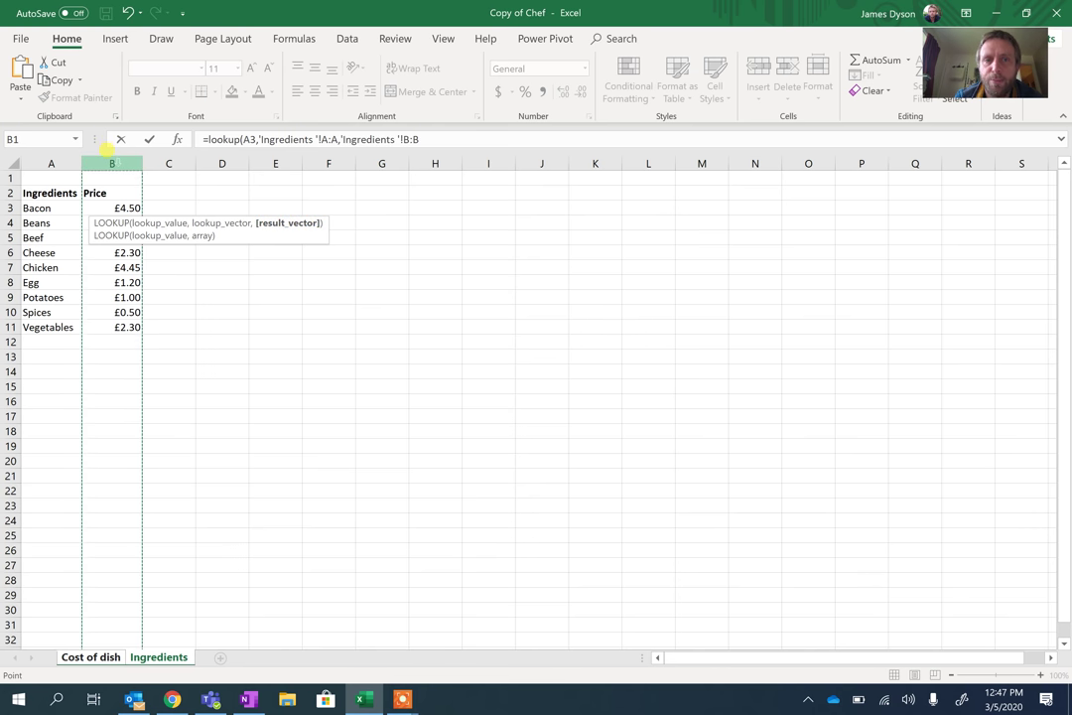
{"action": "left_click", "coordinate": [463, 133]}
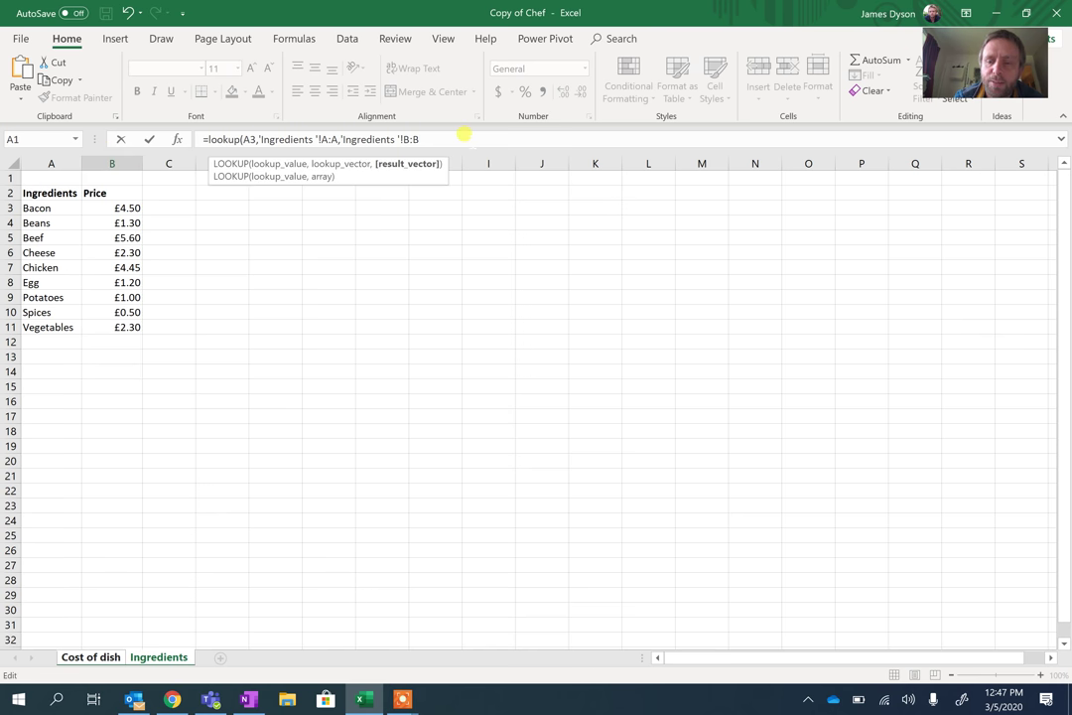
{"action": "type", "text": ")"}
{"action": "key", "text": "Return"}
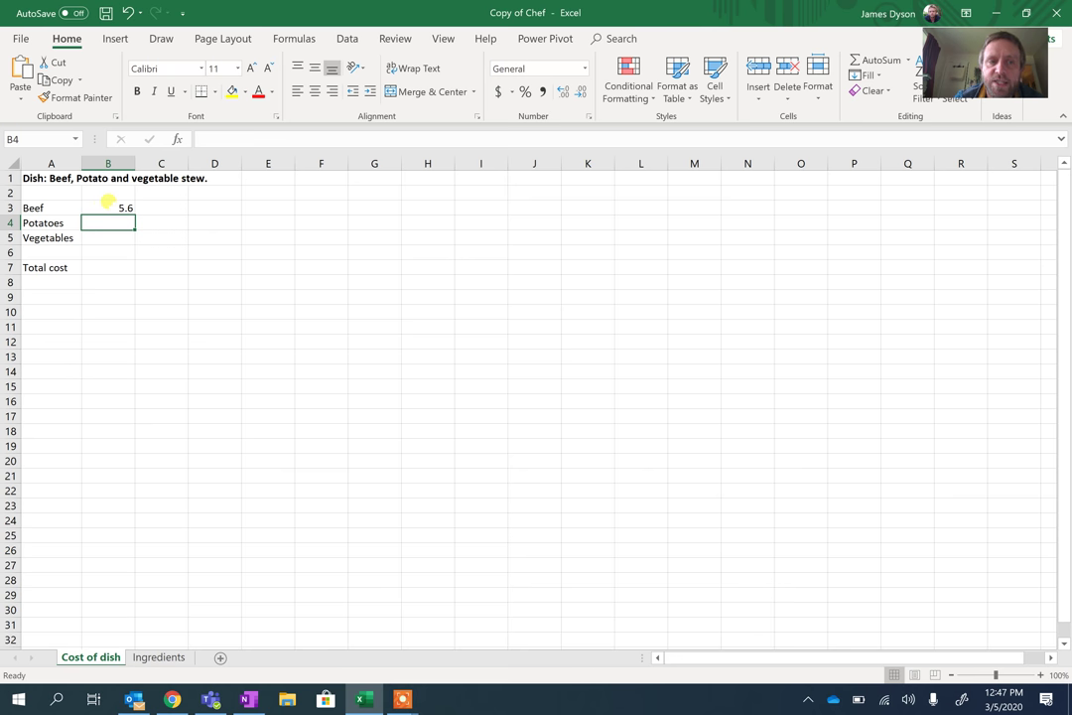
Step: Format cells B3 to B7 as Currency with the $ symbol and two decimal places
{"action": "left_click_drag", "start_coordinate": [107, 205], "coordinate": [108, 266]}
{"action": "right_click", "coordinate": [112, 251]}
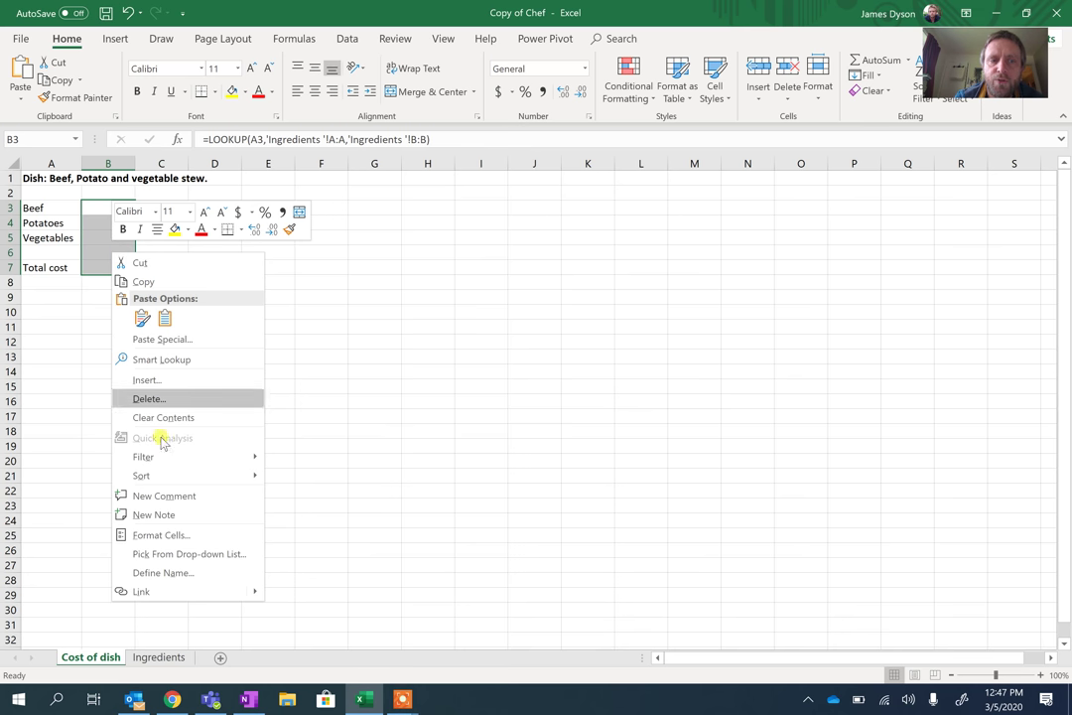
{"action": "key", "text": "Escape"}
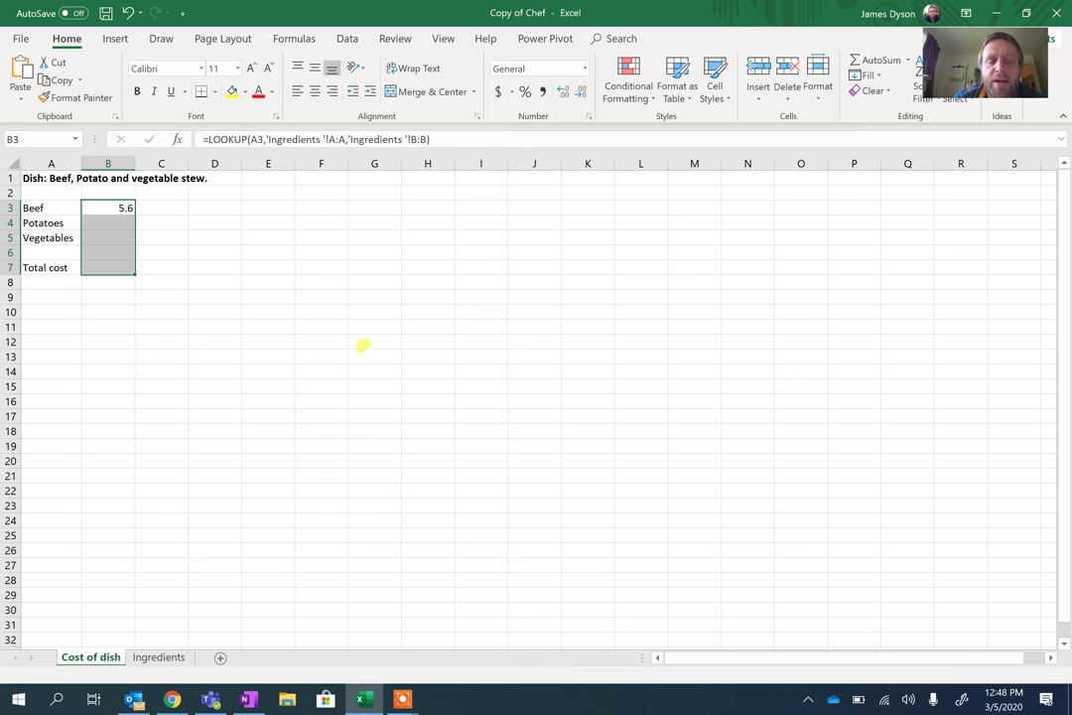
{"action": "key", "text": "ctrl+1"}
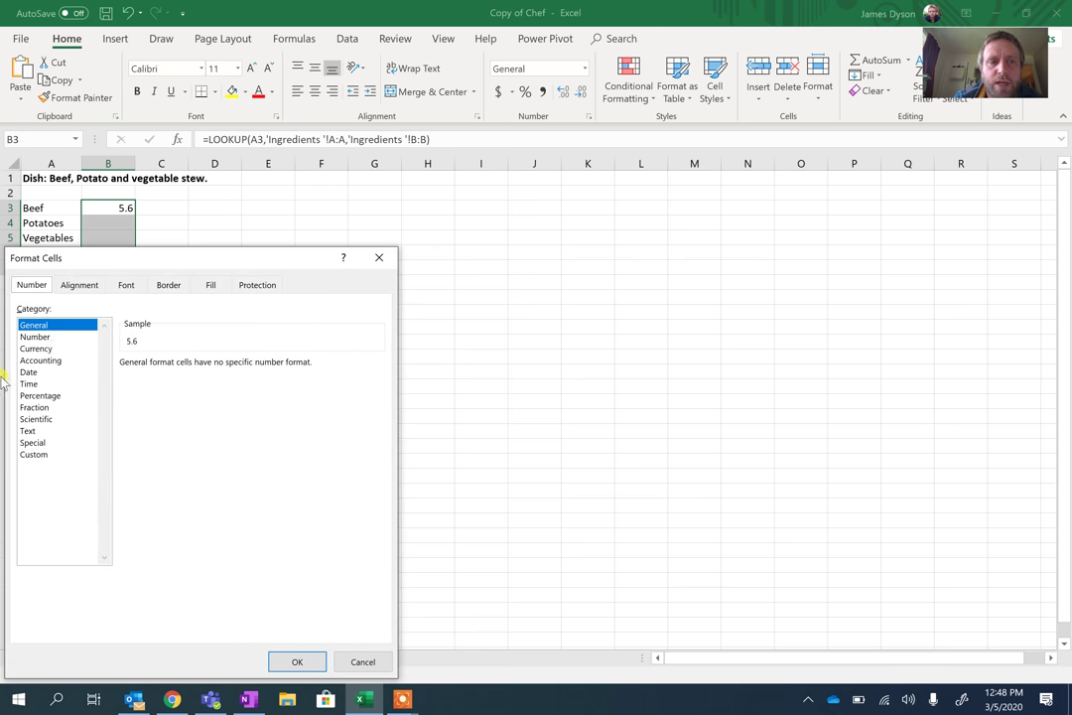
{"action": "left_click", "coordinate": [49, 348]}
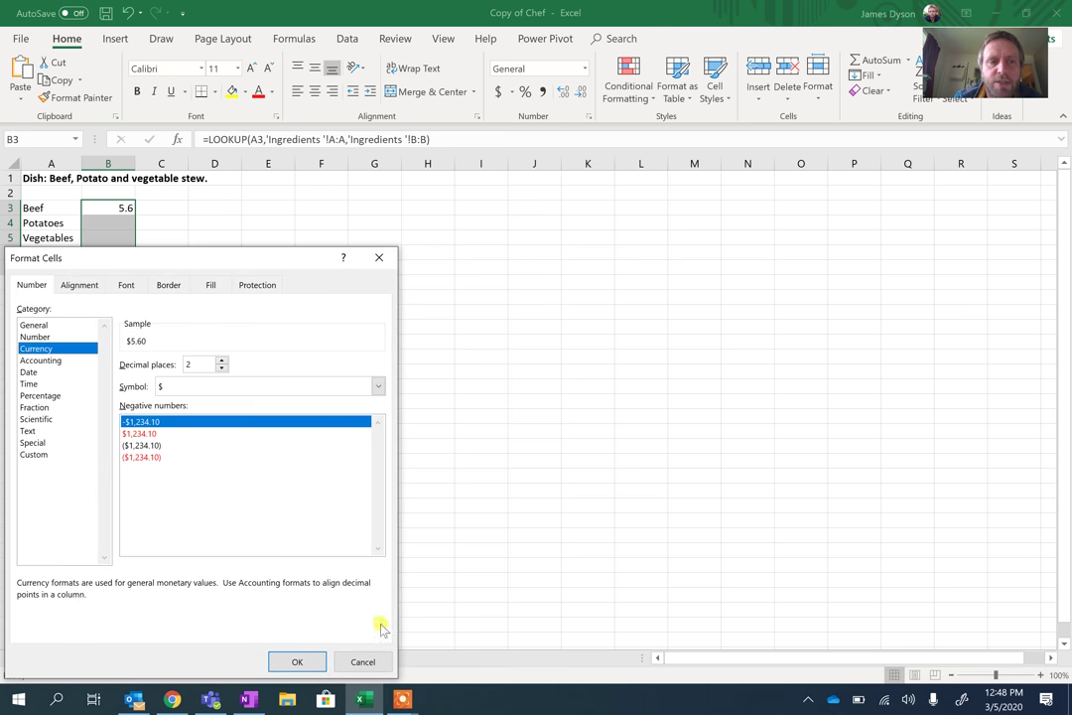
{"action": "left_click", "coordinate": [220, 386]}
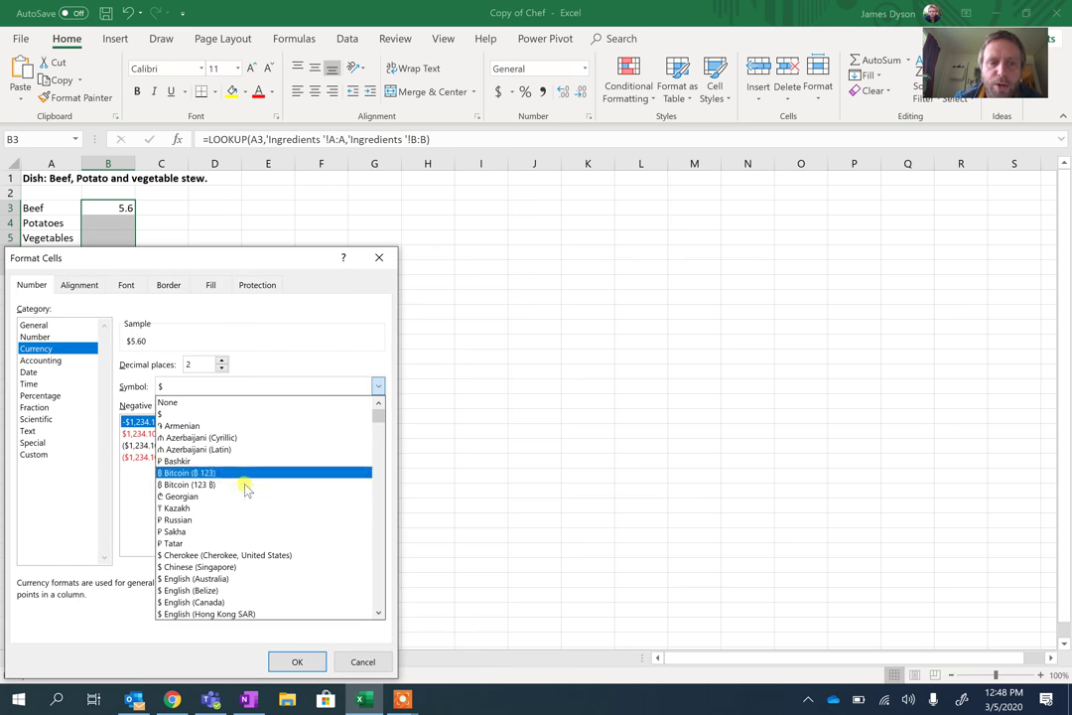
{"action": "left_click", "coordinate": [326, 316]}
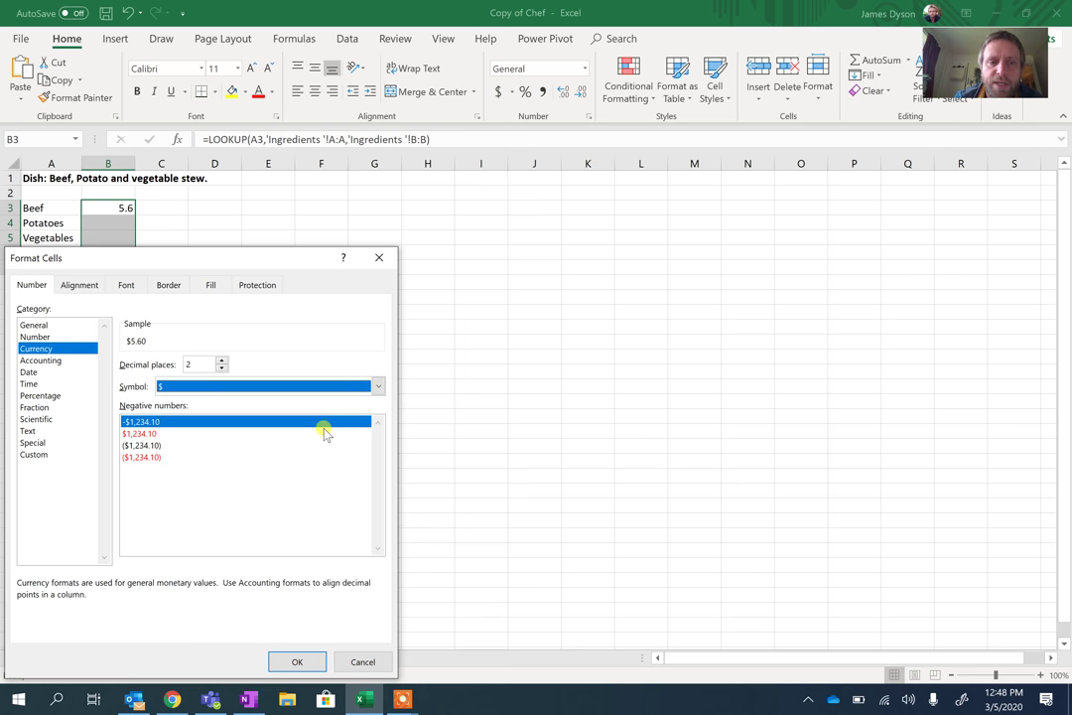
{"action": "left_click", "coordinate": [250, 556]}
{"action": "key", "text": "Return"}
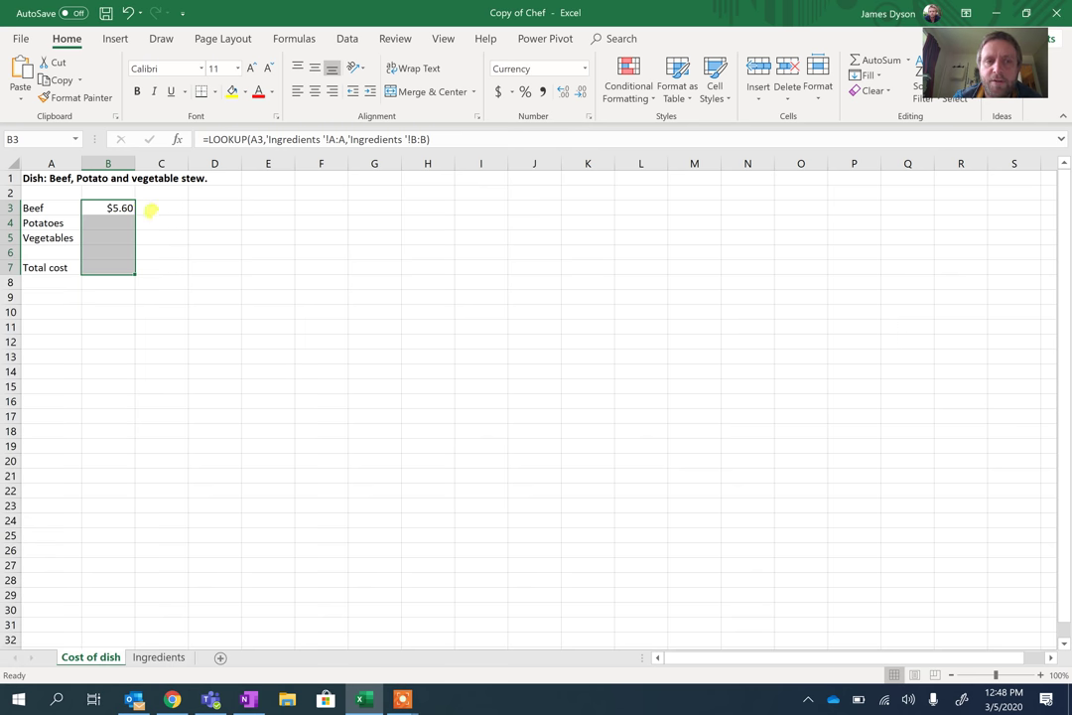
Step: Fill the Beef price formula from B3 down to B5 and check the formulas in B3 and B4
{"action": "left_click", "coordinate": [150, 209]}
{"action": "left_click", "coordinate": [127, 209]}
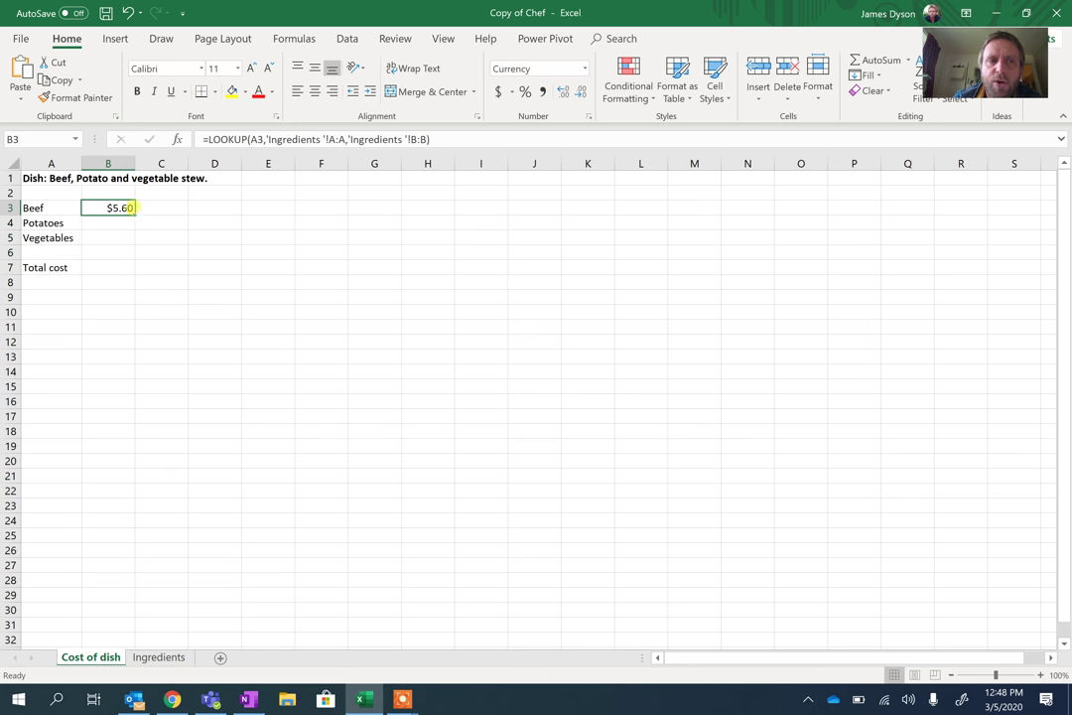
{"action": "left_click_drag", "start_coordinate": [134, 214], "coordinate": [122, 238]}
{"action": "left_click", "coordinate": [169, 218]}
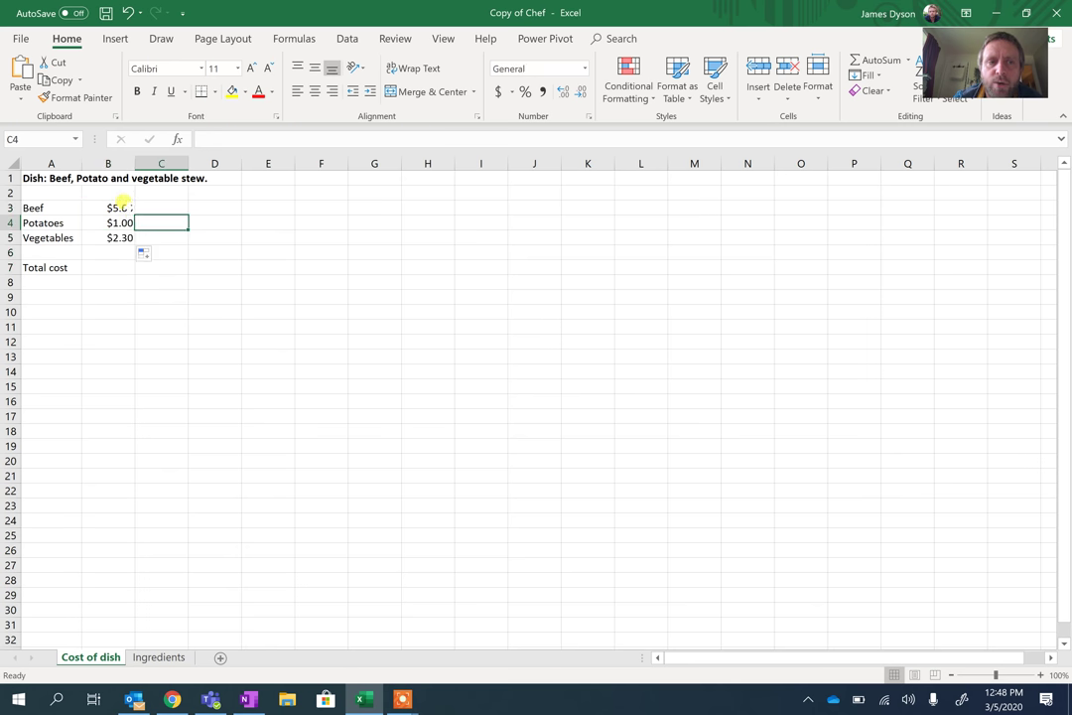
{"action": "left_click", "coordinate": [119, 206]}
{"action": "left_click", "coordinate": [109, 222]}
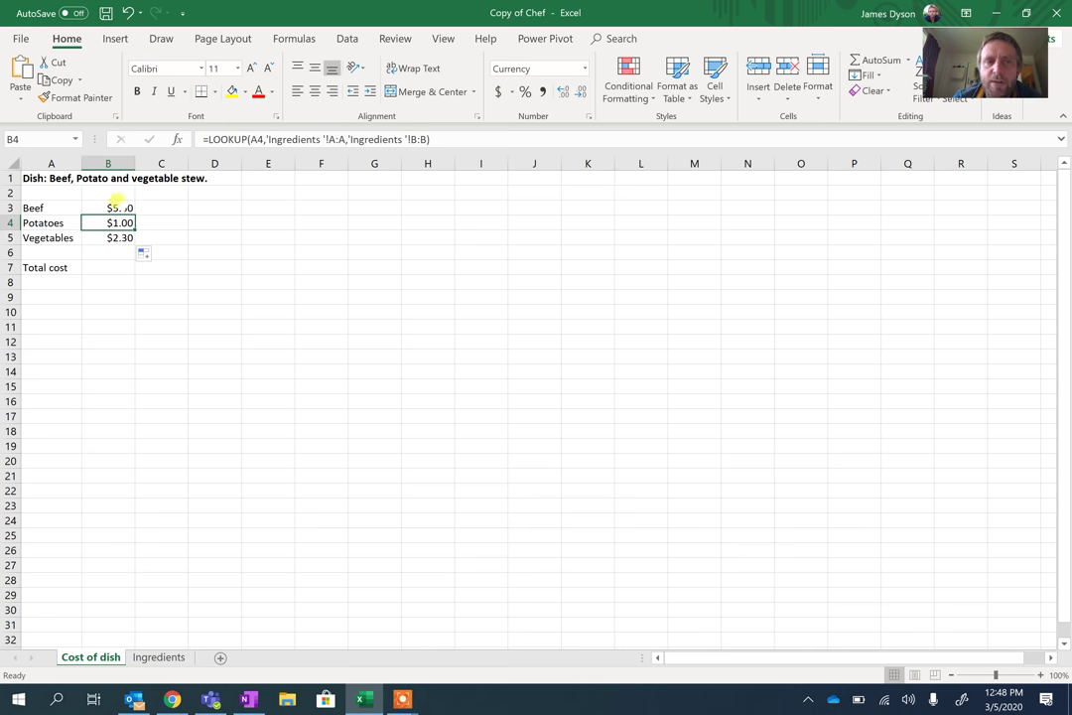
Step: Delete the whole LOOKUP formula from the Beef price cell B3
{"action": "left_click", "coordinate": [113, 205]}
{"action": "left_click_drag", "start_coordinate": [452, 137], "coordinate": [192, 137]}
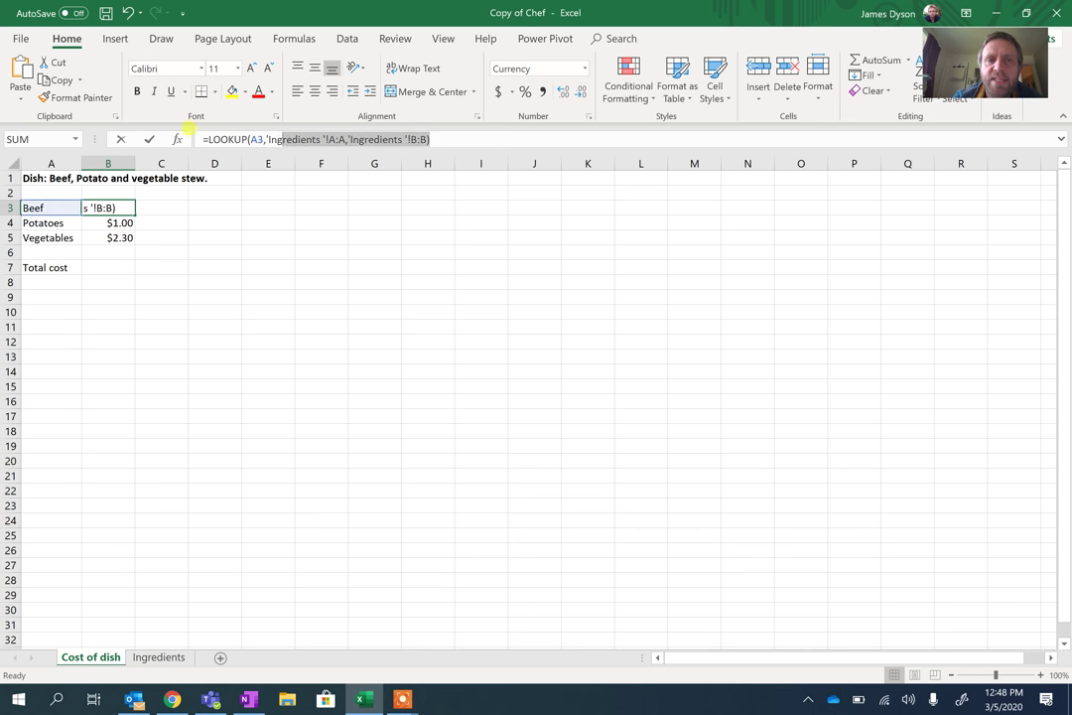
{"action": "key", "text": "BackSpace"}
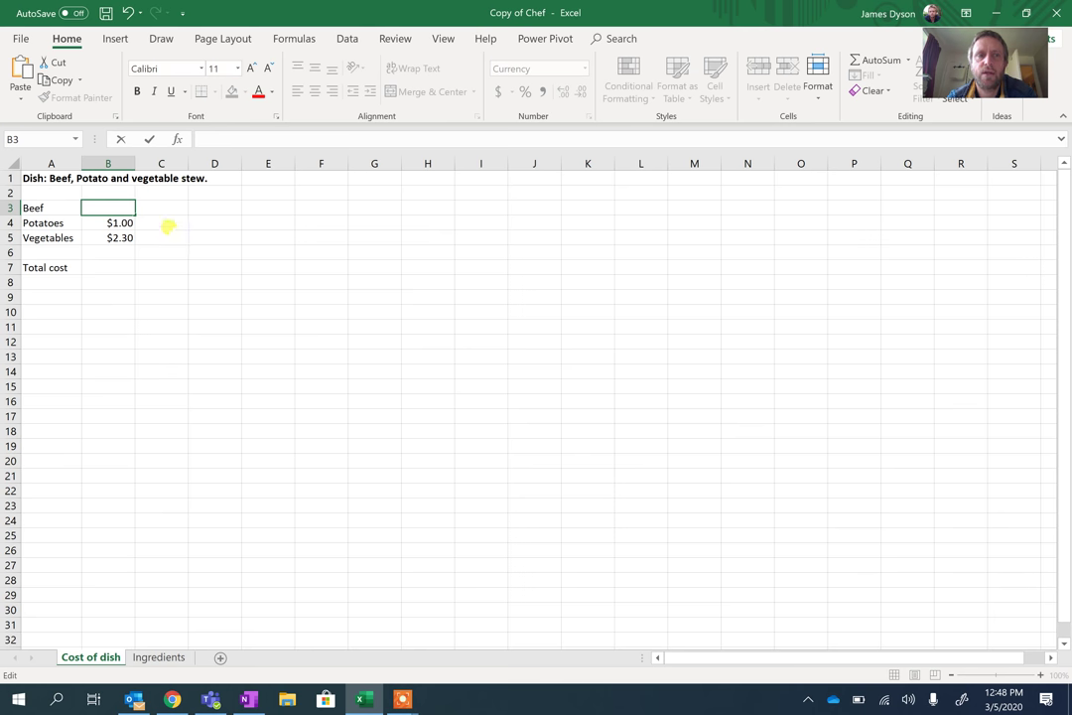
{"action": "left_click", "coordinate": [165, 237]}
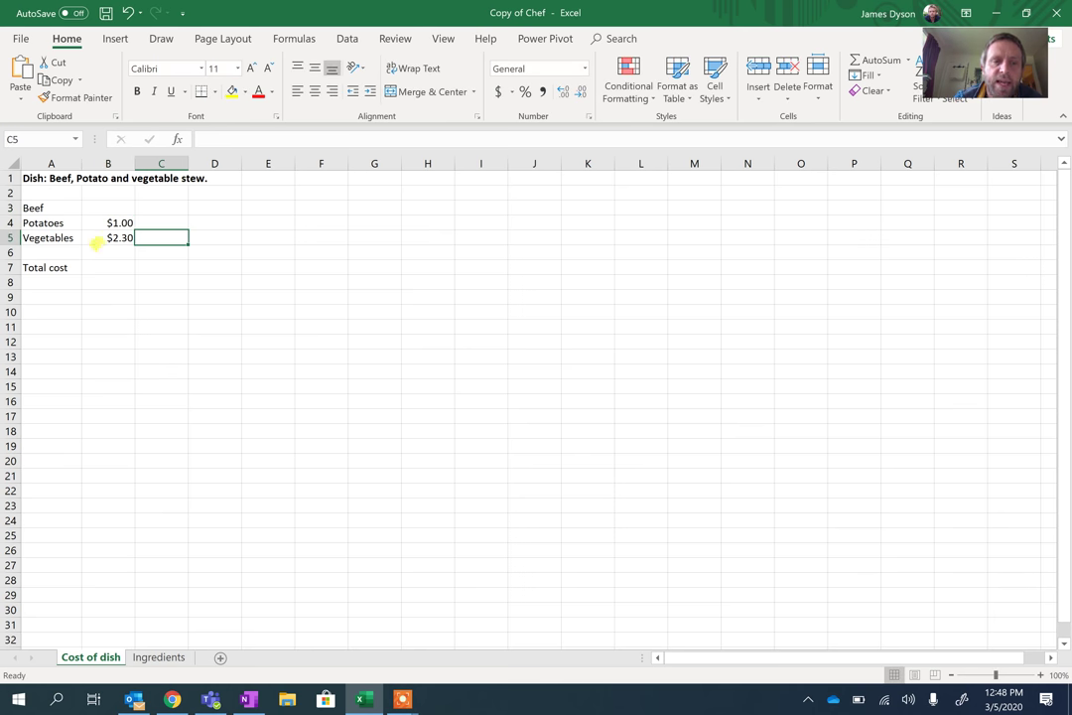
Step: Enter a LOOKUP formula in B3 for A3, with the Ingredients sheet's A3:A11 as lookup vector and B3:B11 as result vector
{"action": "left_click", "coordinate": [106, 205]}
{"action": "type", "text": "="}
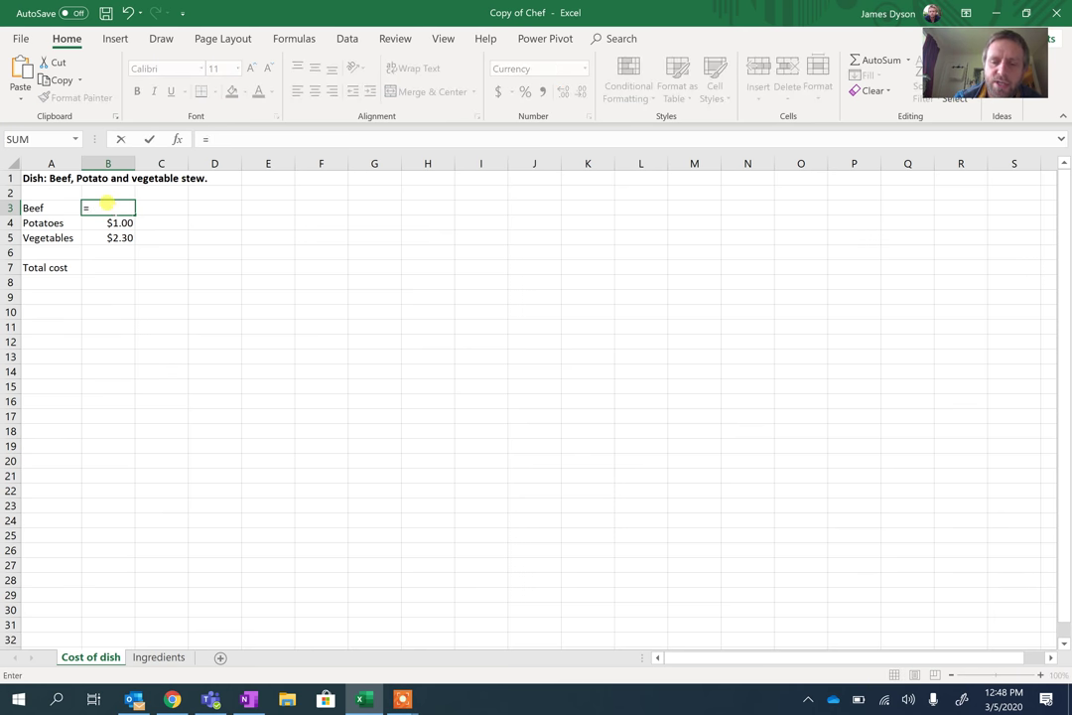
{"action": "type", "text": "lookup"}
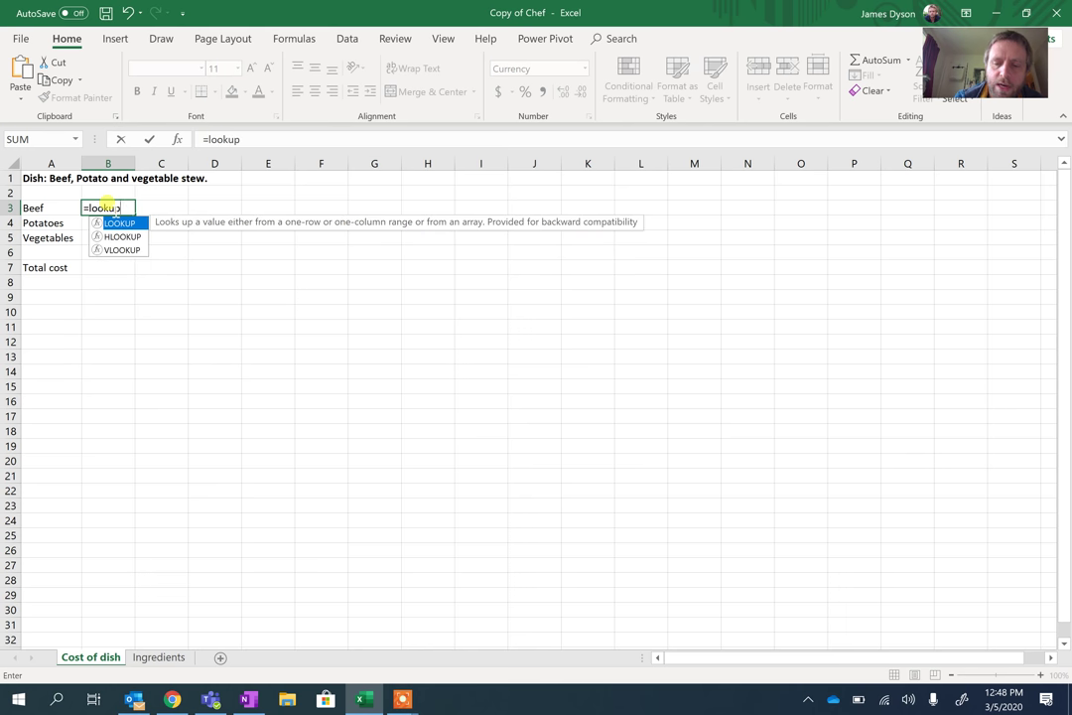
{"action": "type", "text": "("}
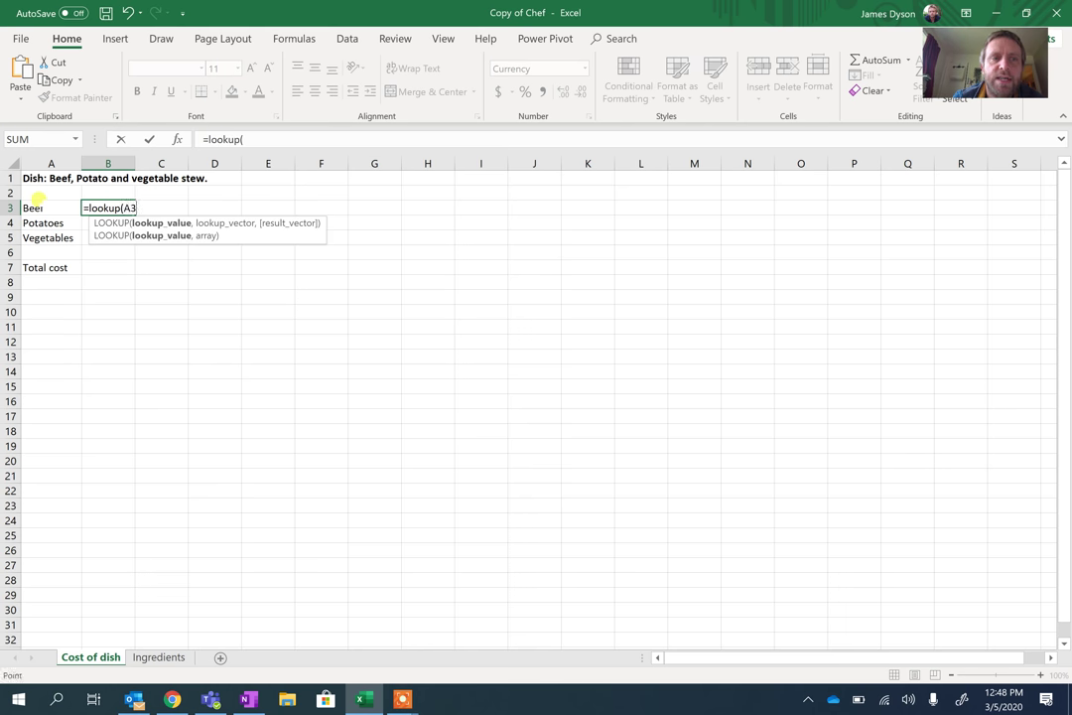
{"action": "left_click", "coordinate": [37, 202]}
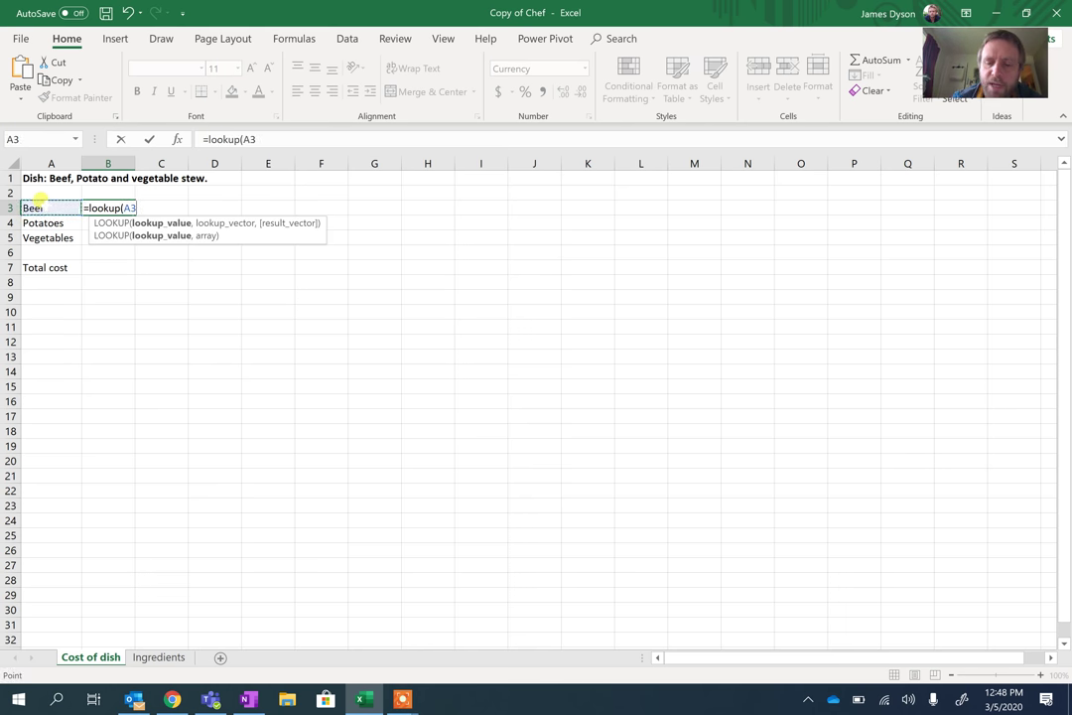
{"action": "type", "text": ","}
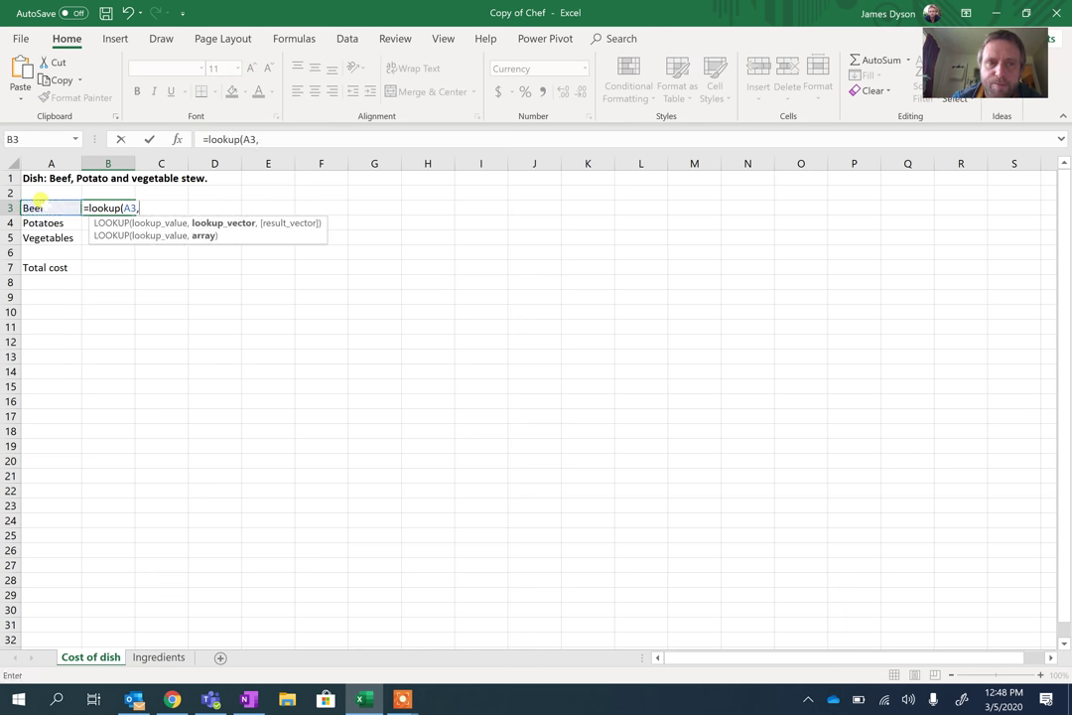
{"action": "left_click", "coordinate": [149, 658]}
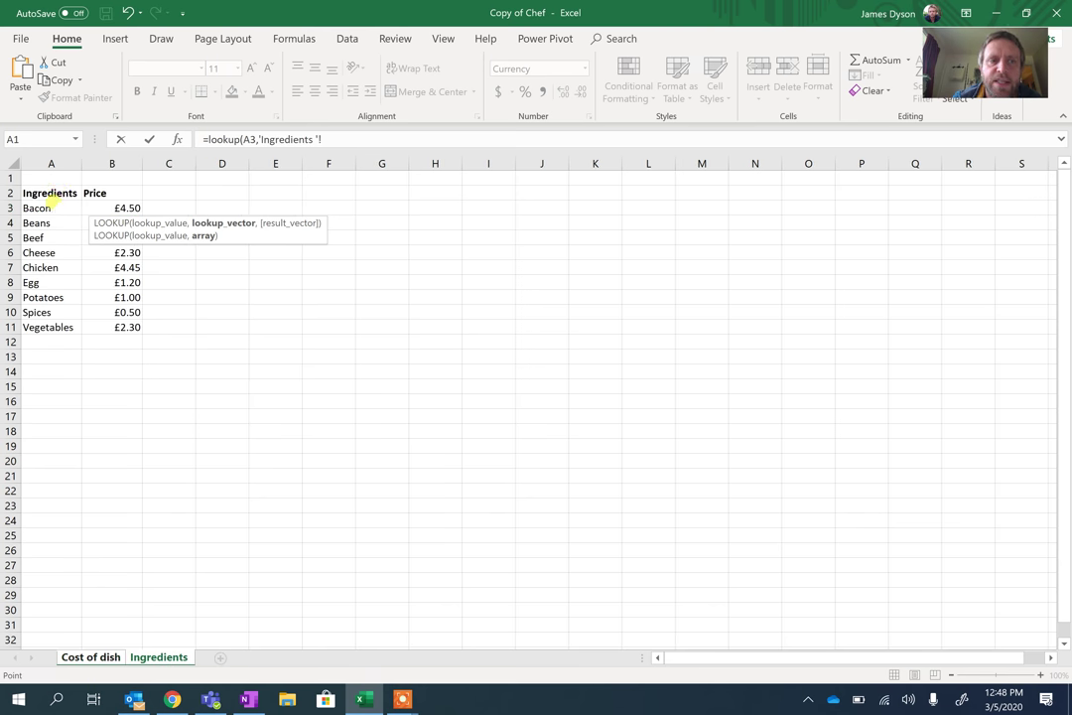
{"action": "left_click_drag", "start_coordinate": [48, 207], "coordinate": [41, 327]}
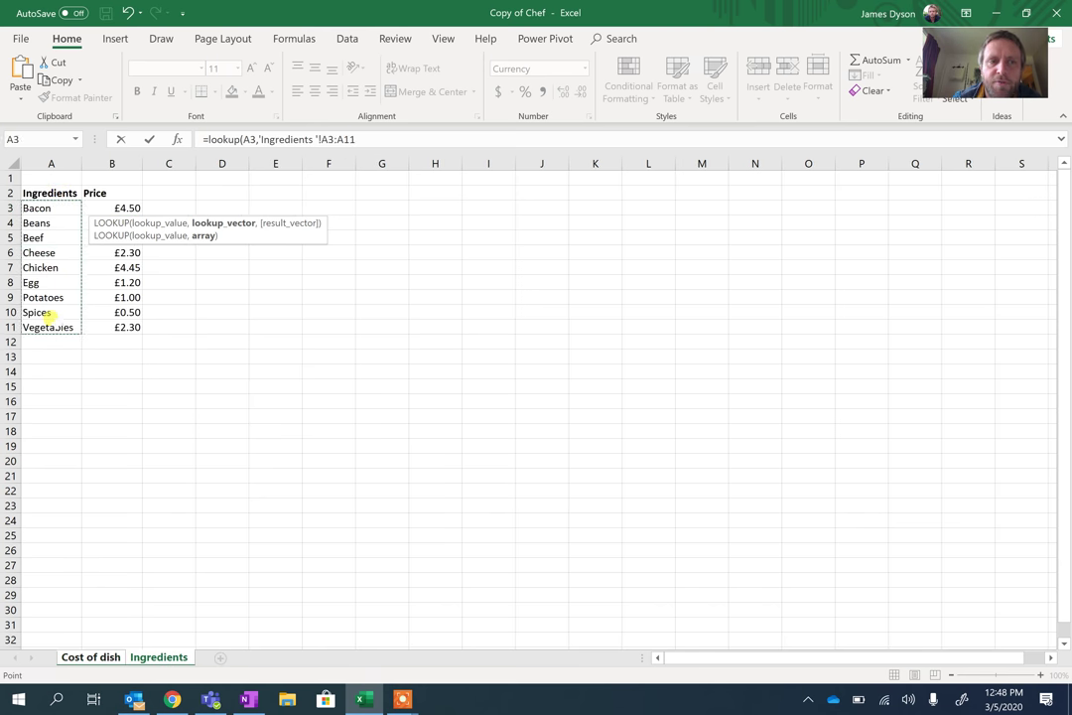
{"action": "type", "text": ","}
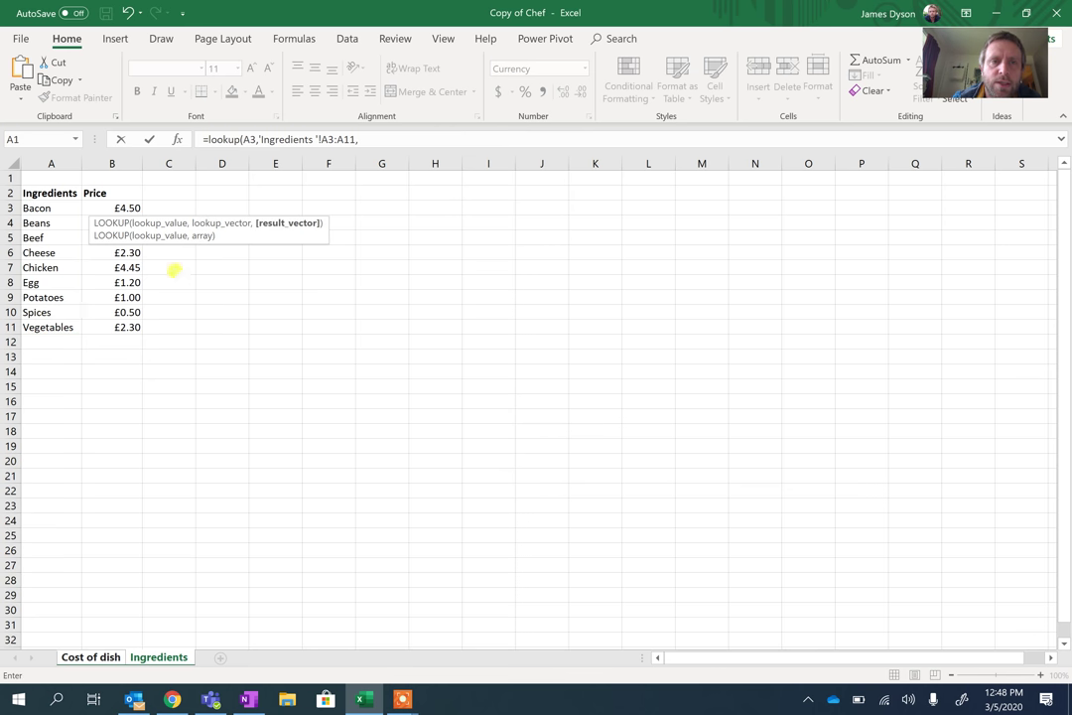
{"action": "left_click_drag", "start_coordinate": [109, 208], "coordinate": [109, 315]}
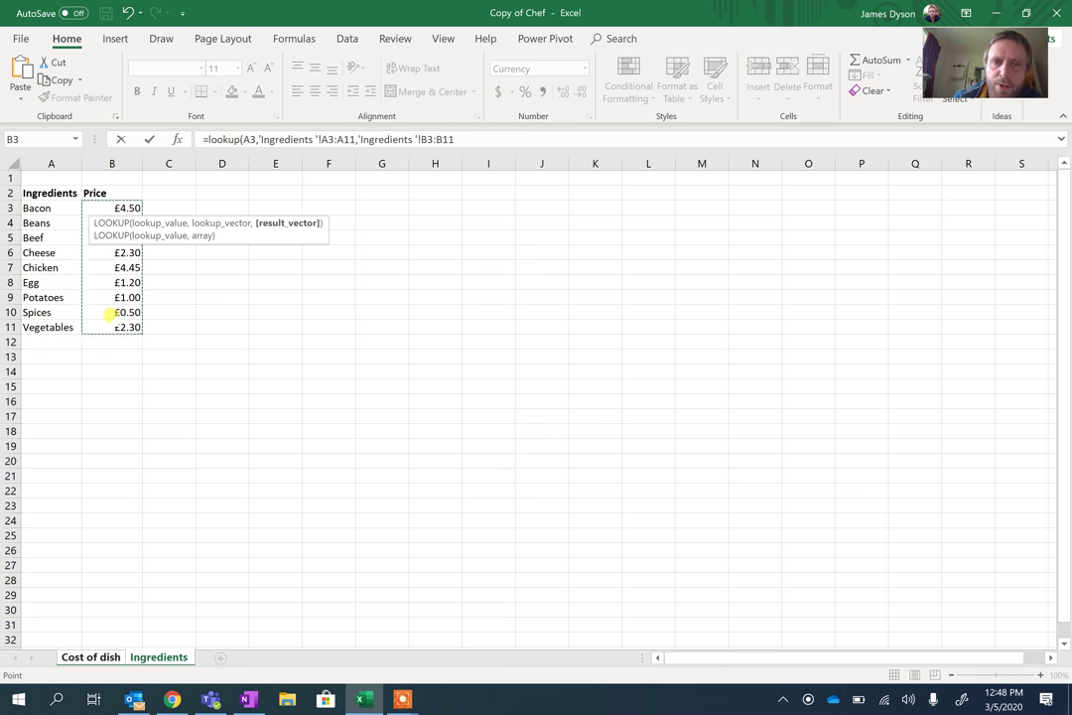
{"action": "type", "text": ")"}
{"action": "key", "text": "Return"}
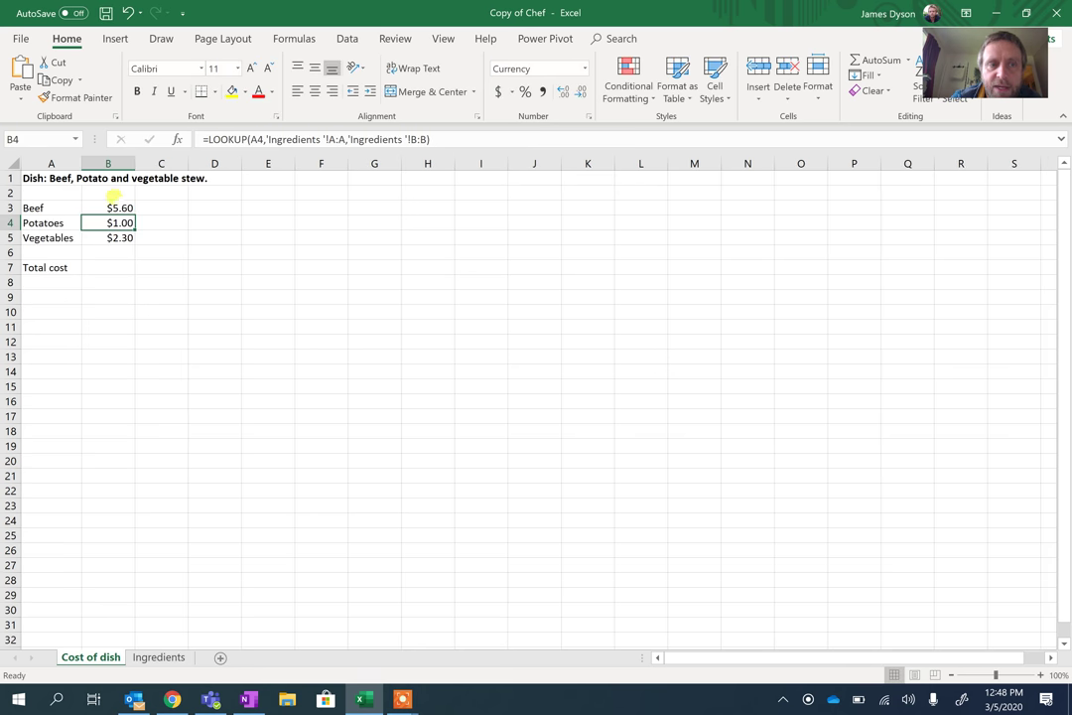
Step: Fill the B3 formula down to B5 and compare the ranges in the B3 and B4 formulas
{"action": "left_click", "coordinate": [121, 207]}
{"action": "left_click_drag", "start_coordinate": [128, 209], "coordinate": [127, 237]}
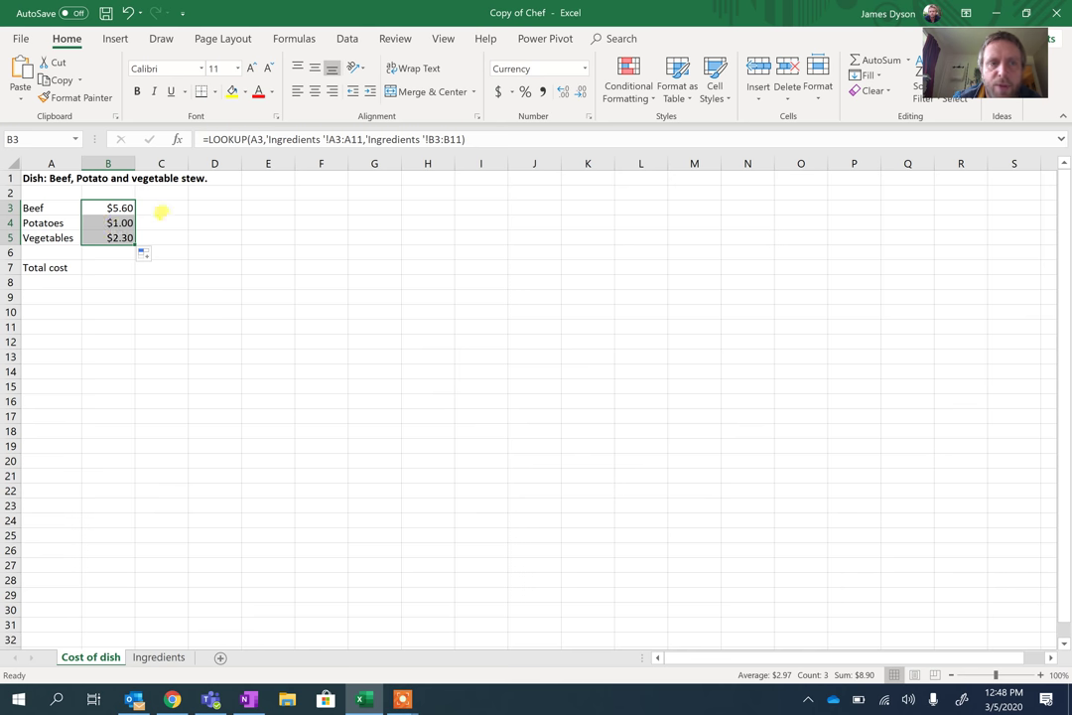
{"action": "left_click", "coordinate": [161, 221]}
{"action": "left_click", "coordinate": [96, 221]}
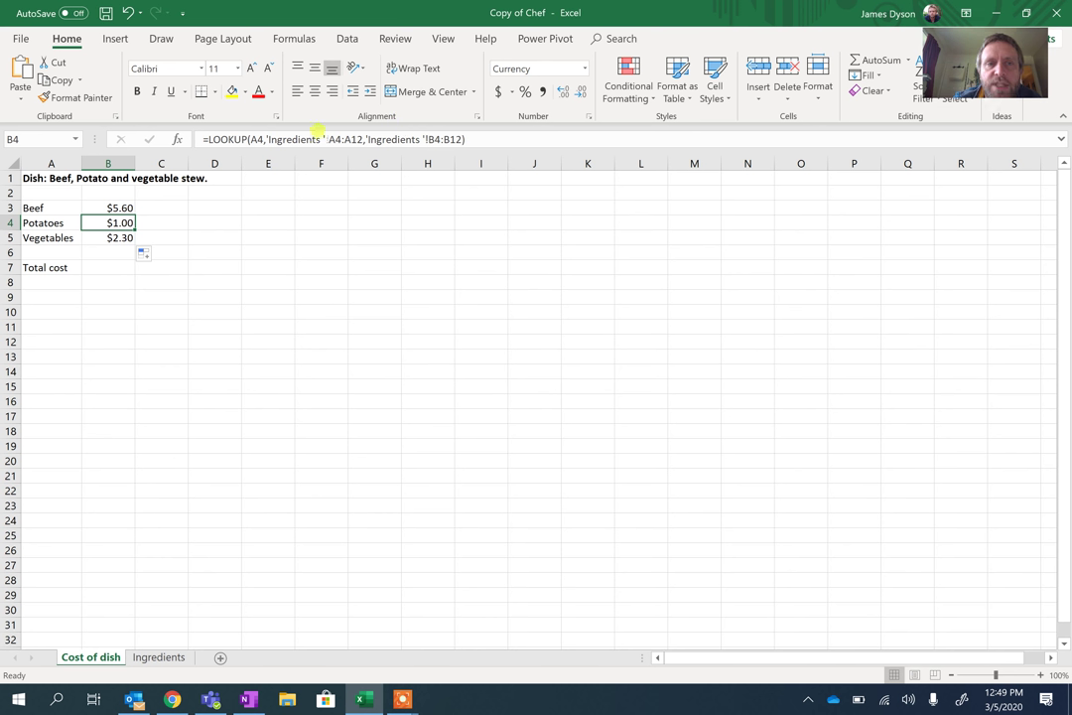
{"action": "left_click", "coordinate": [111, 207]}
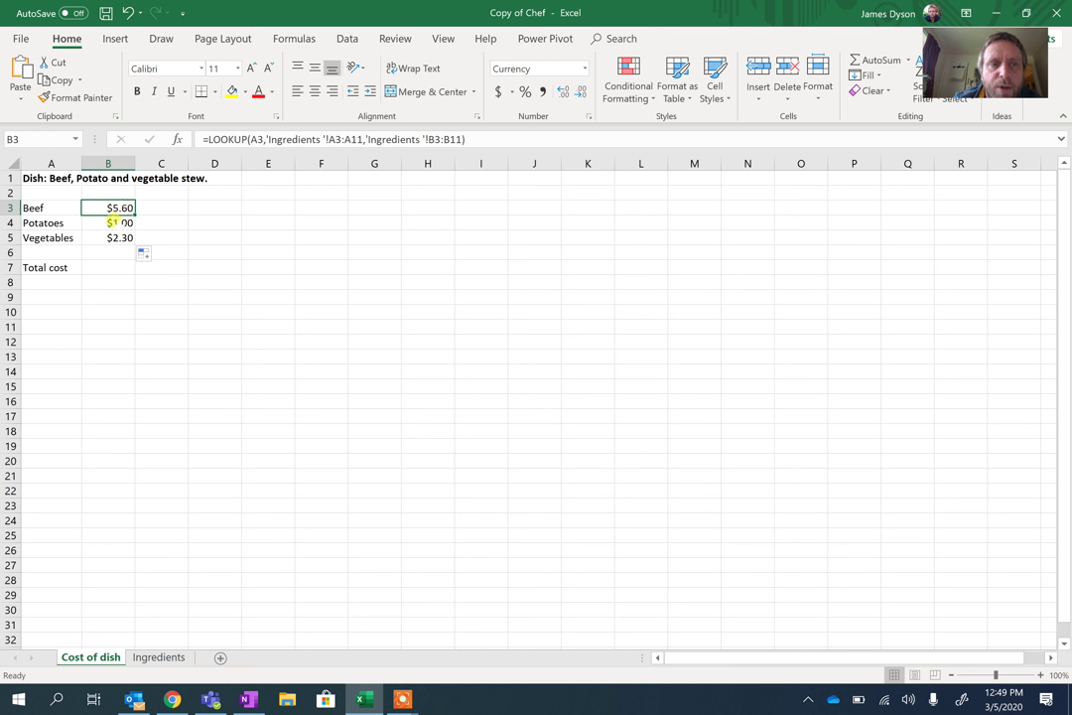
{"action": "left_click", "coordinate": [113, 222]}
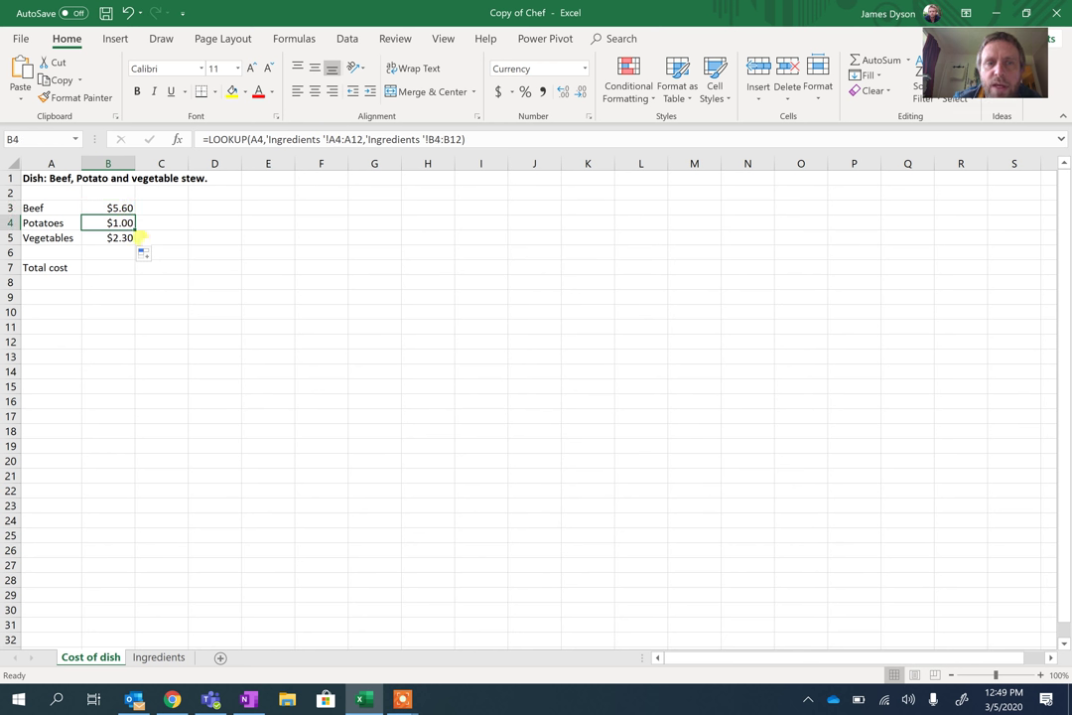
Step: Make the lookup vector in the B3 formula absolute as $A$3:$A$11
{"action": "left_click", "coordinate": [111, 207]}
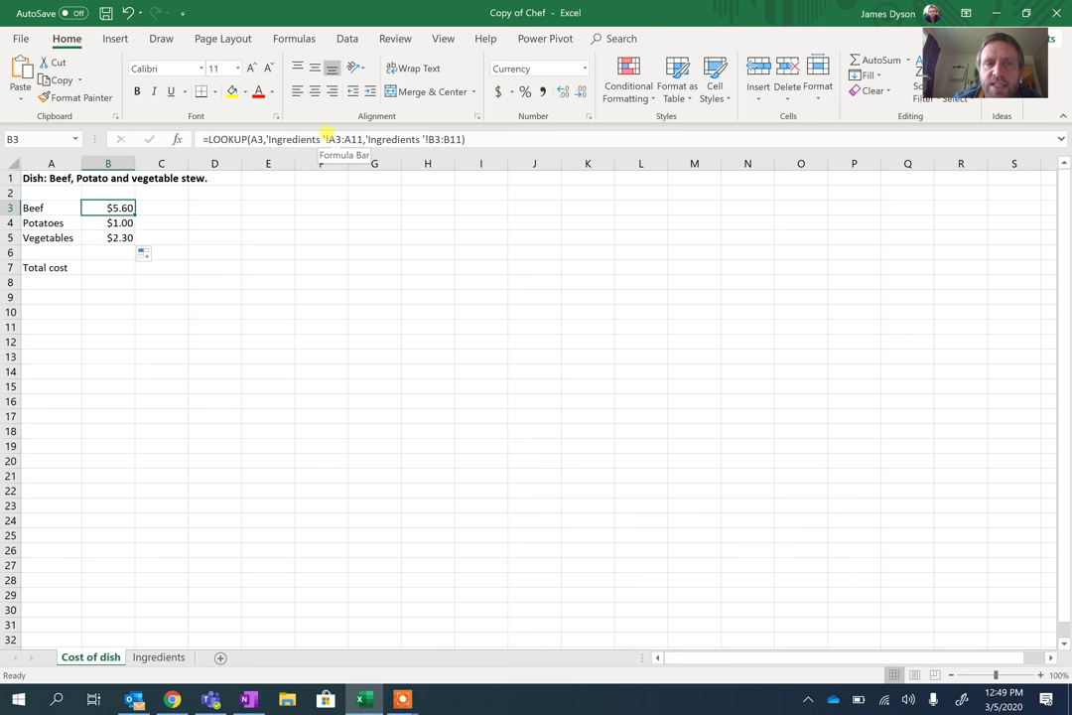
{"action": "left_click", "coordinate": [325, 138]}
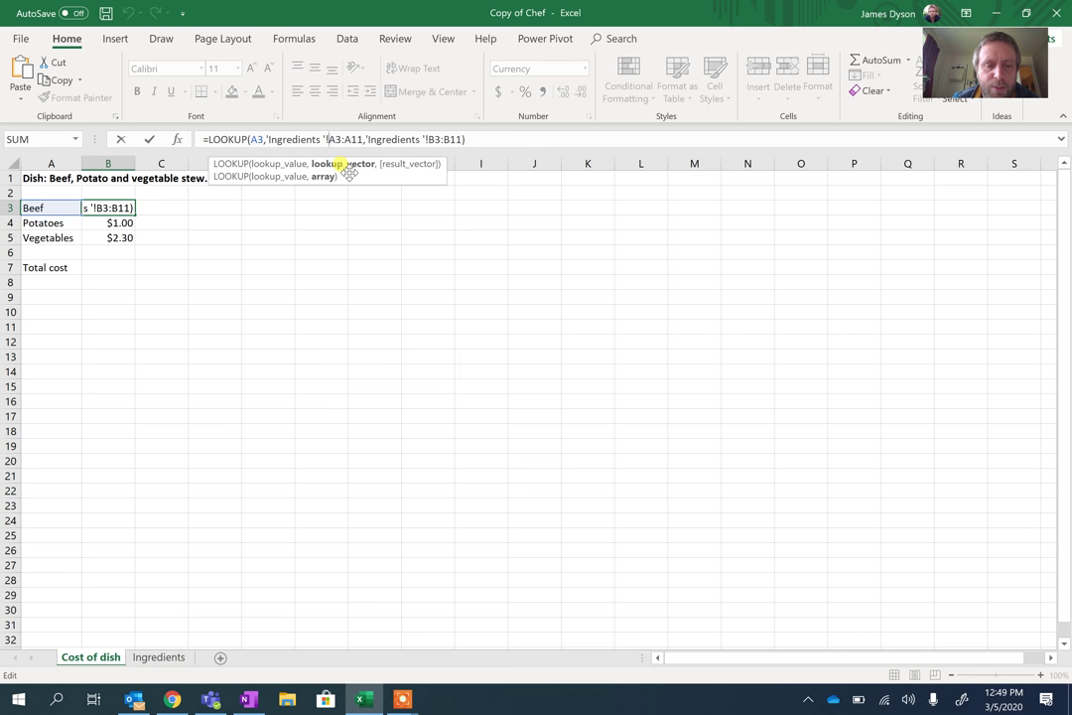
{"action": "type", "text": "$A$"}
{"action": "key", "text": "Right"}
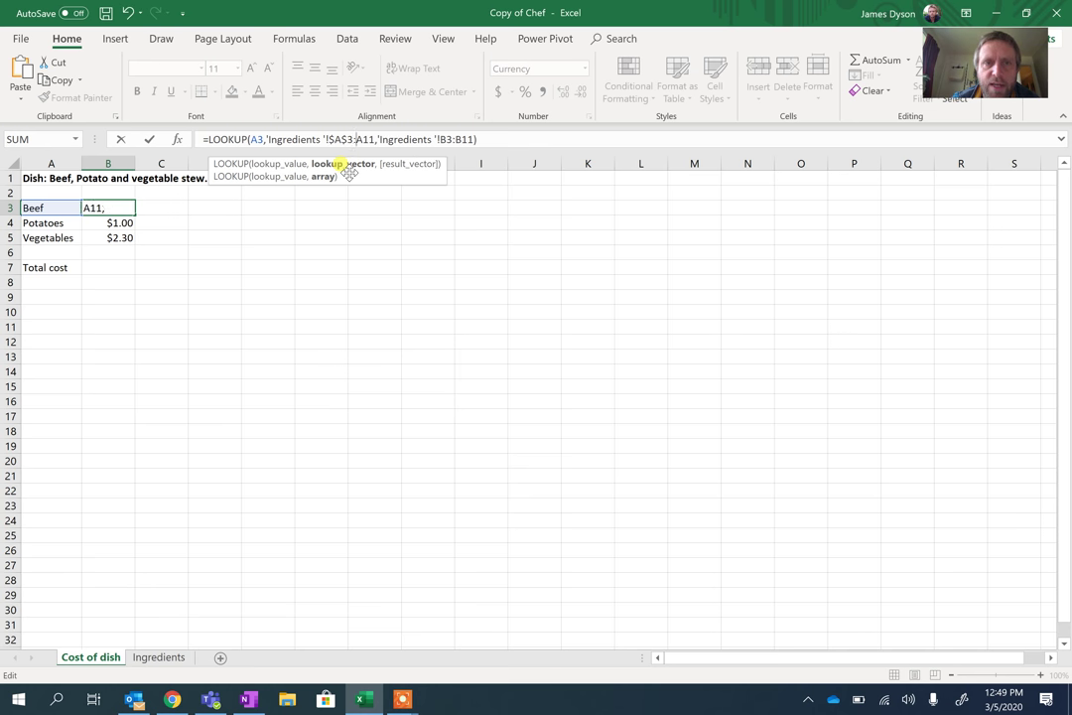
{"action": "type", "text": "$"}
{"action": "key", "text": "Right"}
{"action": "type", "text": "$"}
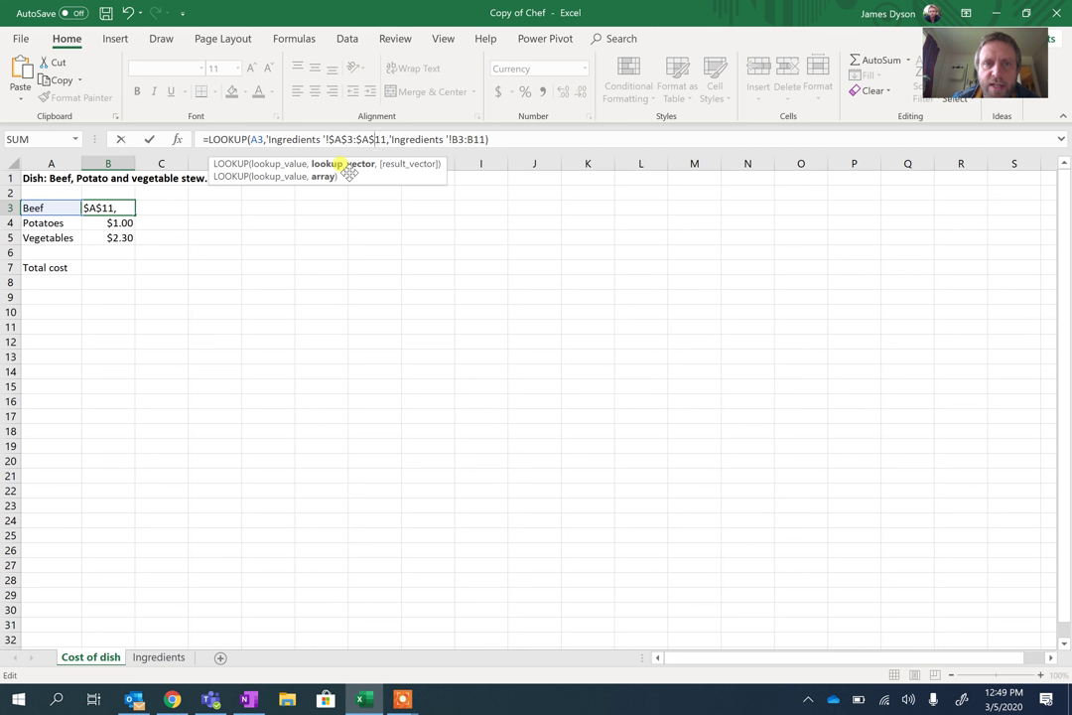
Step: Make the result vector in the B3 formula absolute as $B$3:$B$11 and dismiss the circular reference warning
{"action": "key", "text": "Right"}
{"action": "key", "text": "Right"}
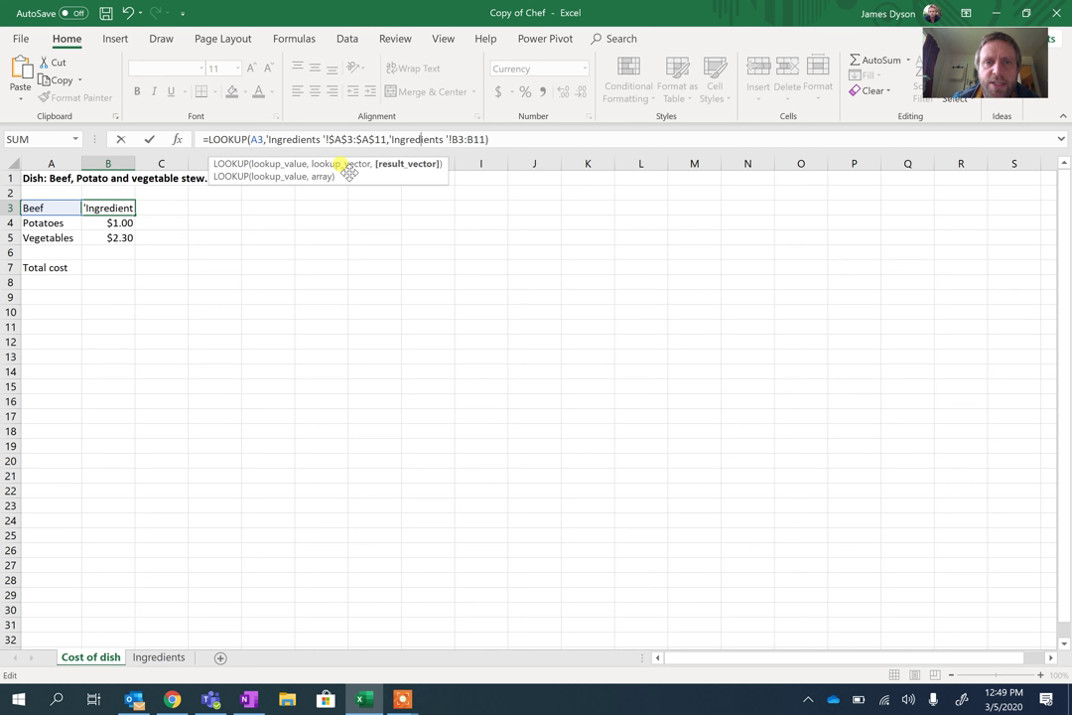
{"action": "key", "text": "Right"}
{"action": "key", "text": "Right"}
{"action": "key", "text": "Right"}
{"action": "key", "text": "Right"}
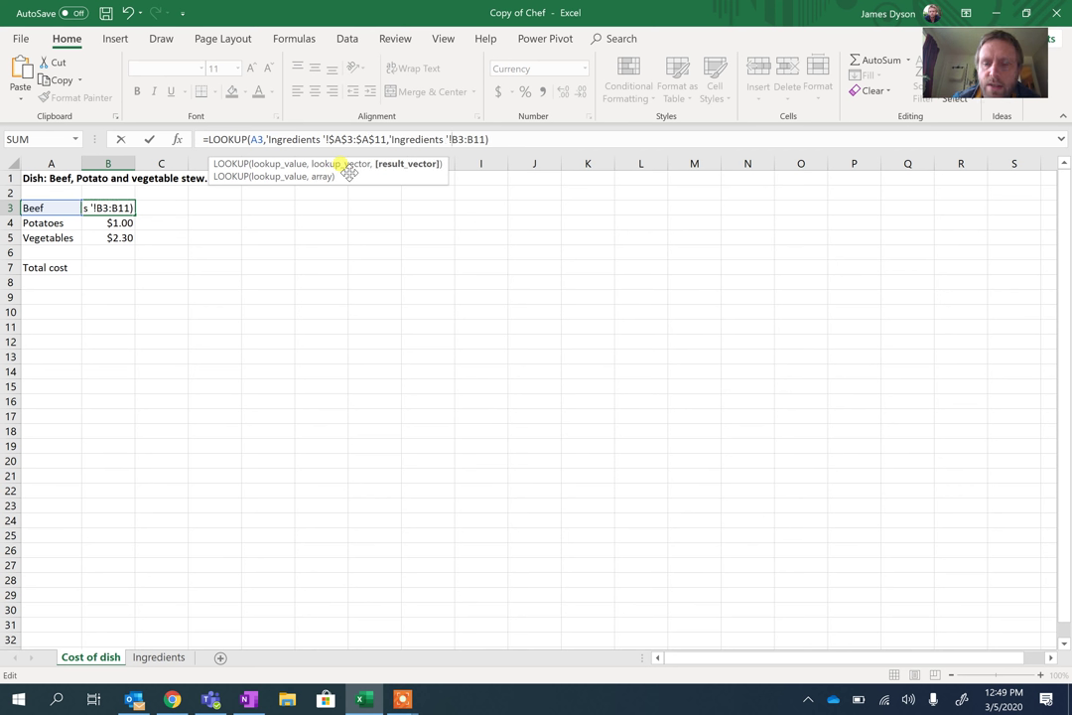
{"action": "type", "text": "$"}
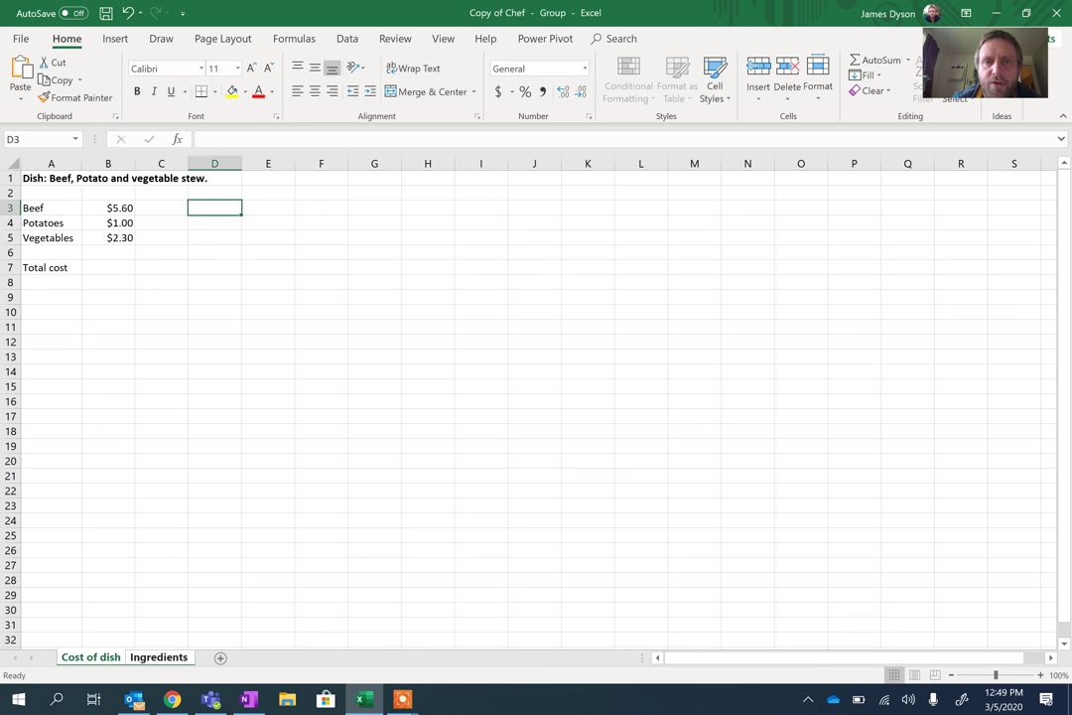
{"action": "left_click", "coordinate": [103, 208]}
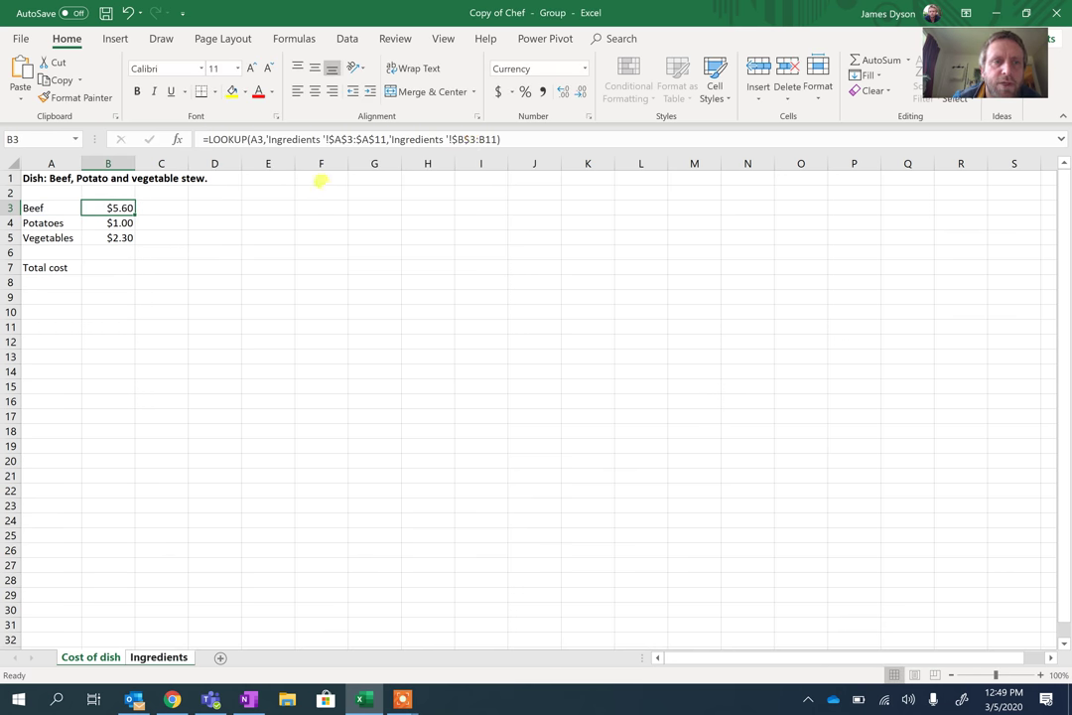
{"action": "left_click", "coordinate": [467, 139]}
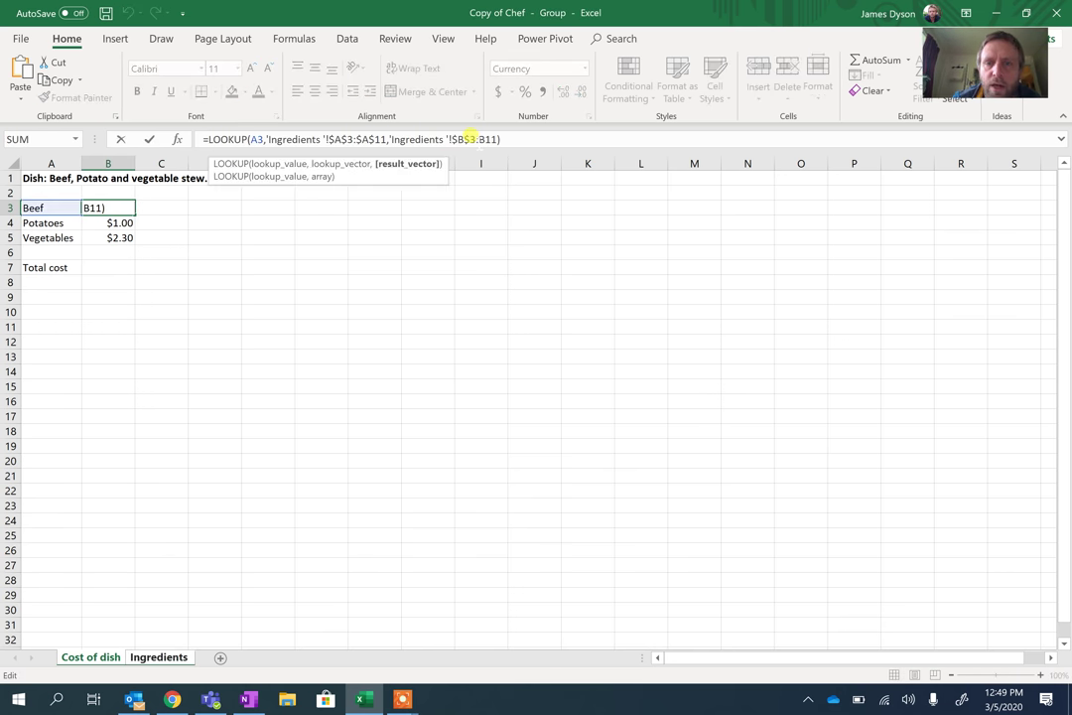
{"action": "type", "text": "$B$"}
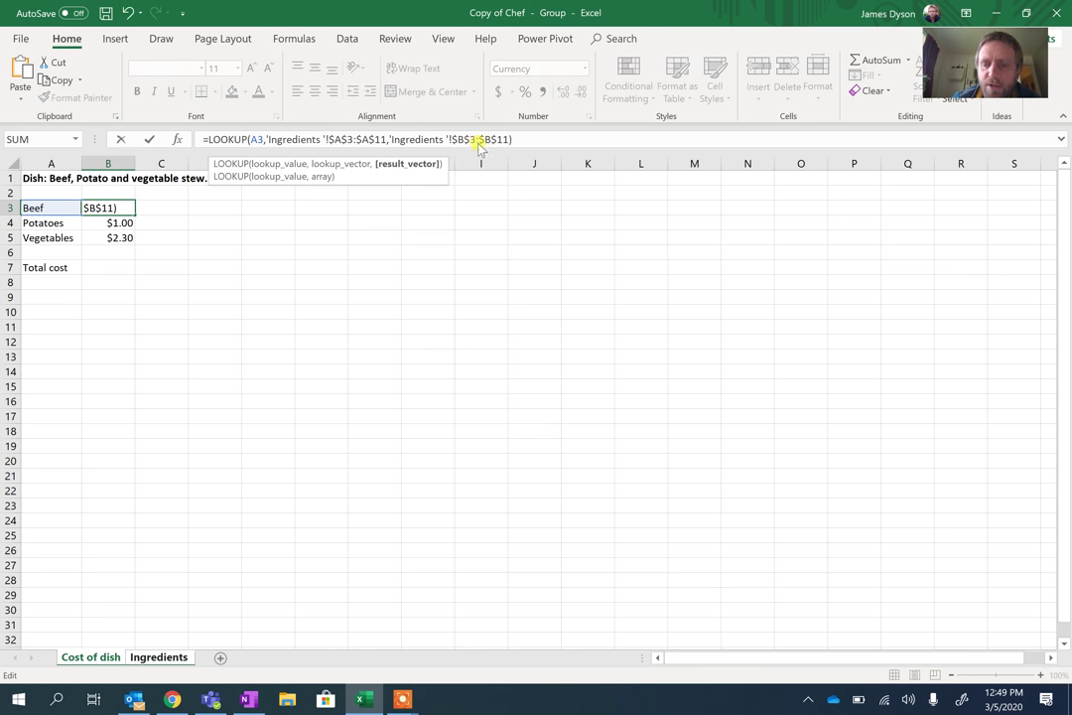
{"action": "key", "text": "Return"}
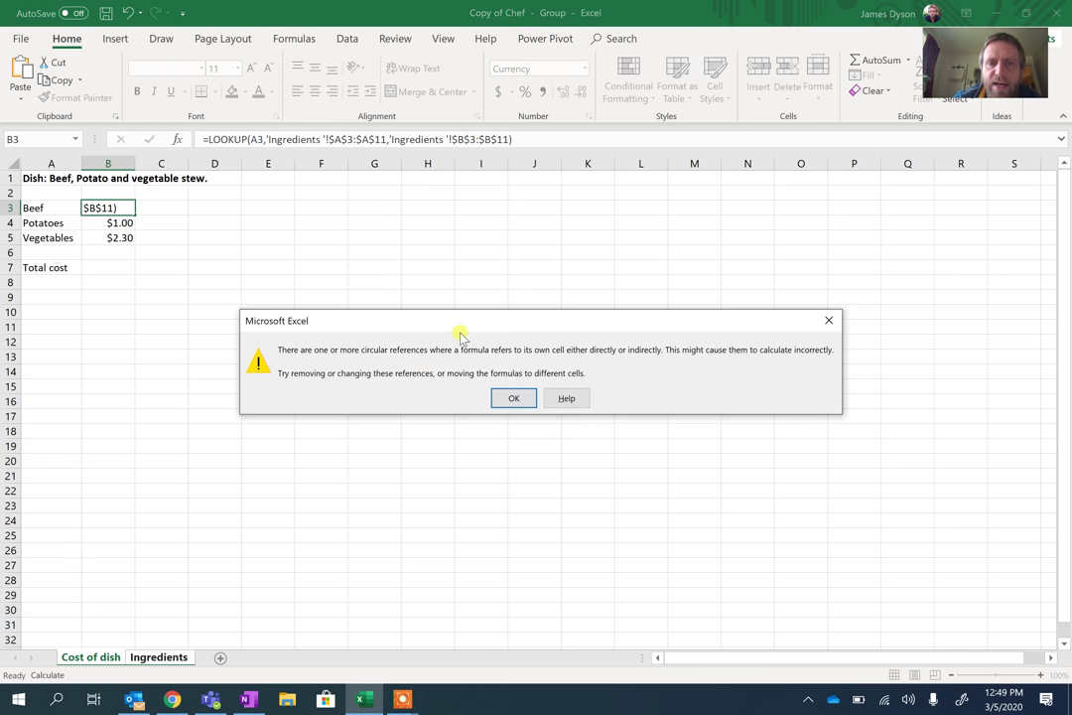
{"action": "left_click", "coordinate": [514, 400]}
Step: Fill the Beef price formula with absolute ranges from B3 down to B5 and check the formulas in B4 and B5
{"action": "left_click", "coordinate": [116, 206]}
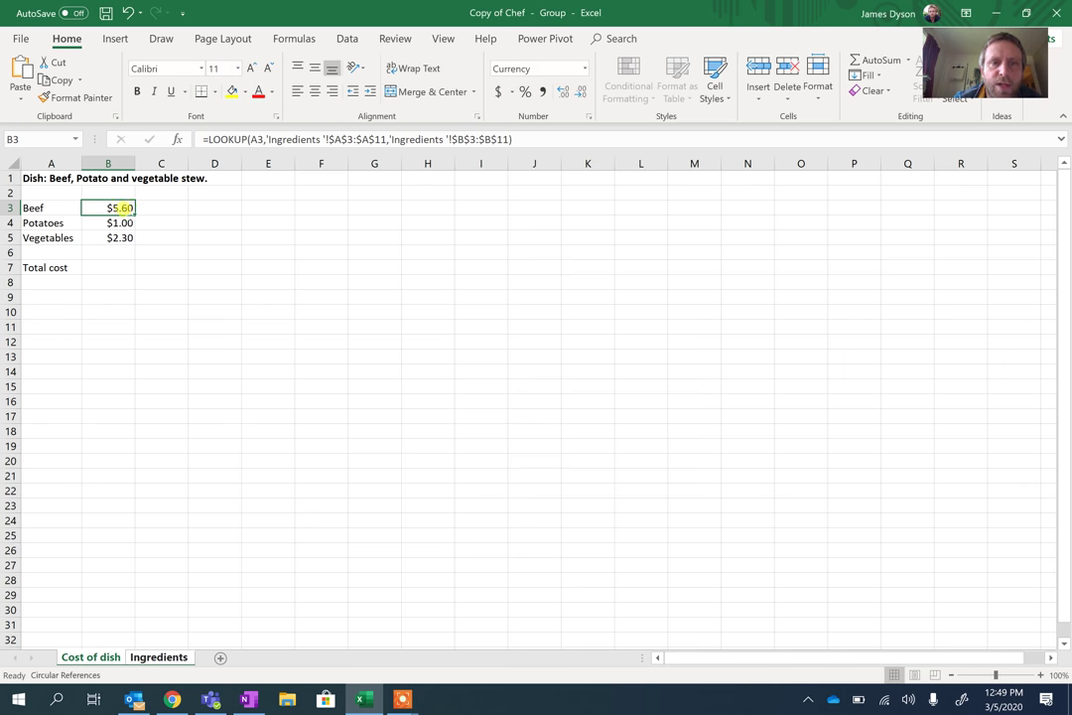
{"action": "left_click_drag", "start_coordinate": [126, 210], "coordinate": [125, 236]}
{"action": "left_click", "coordinate": [108, 223]}
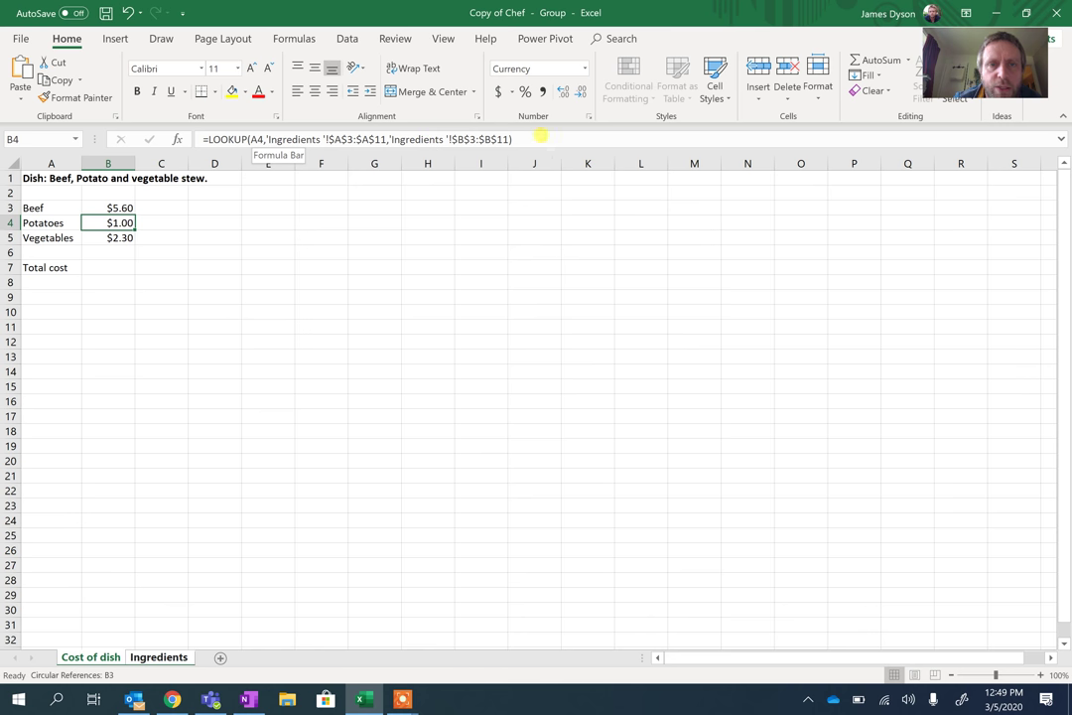
{"action": "left_click", "coordinate": [115, 234]}
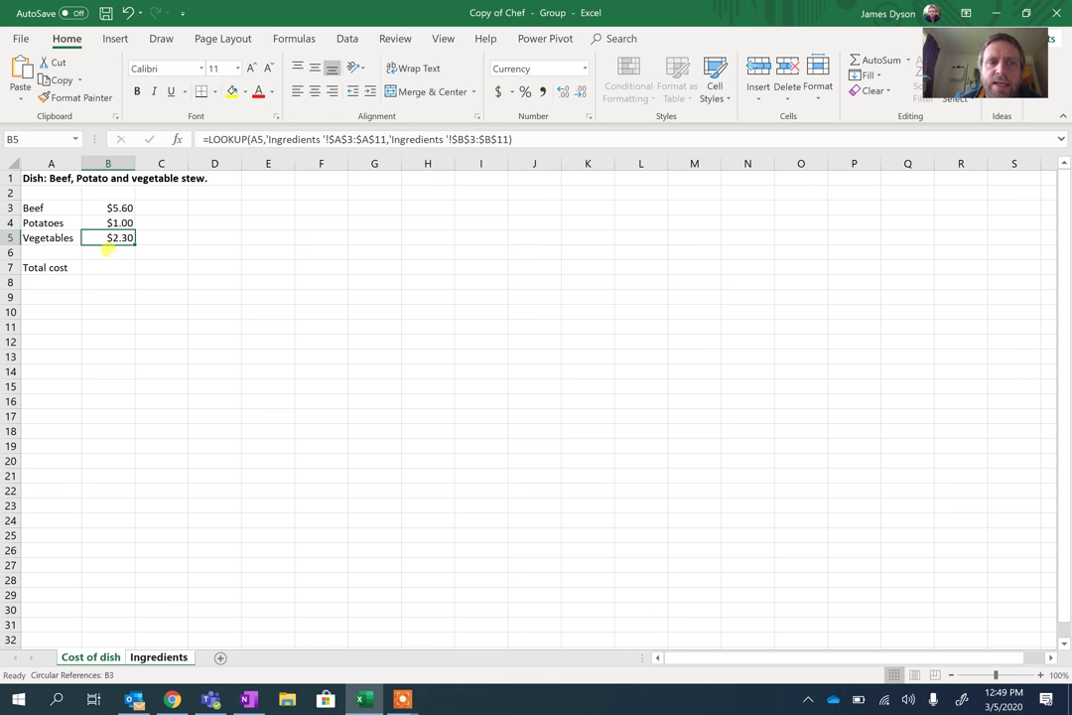
Step: Enter a SUM formula for B3:B5 in the Total cost cell B7, and select B3 to review its LOOKUP formula
{"action": "left_click", "coordinate": [103, 261]}
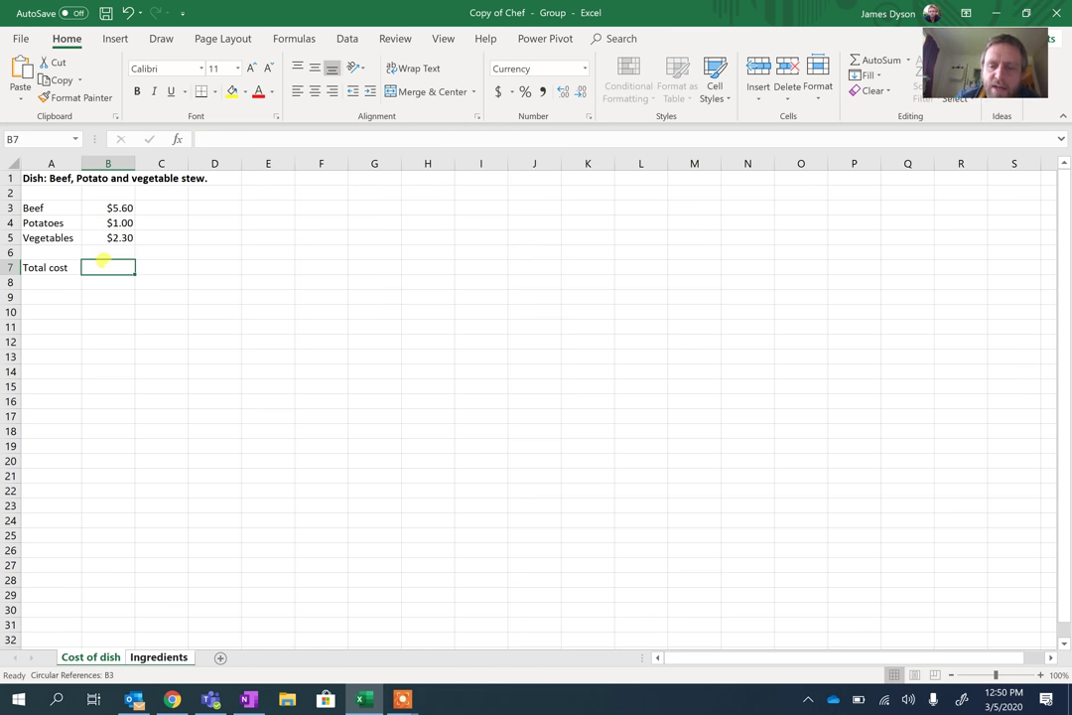
{"action": "type", "text": "=sum("}
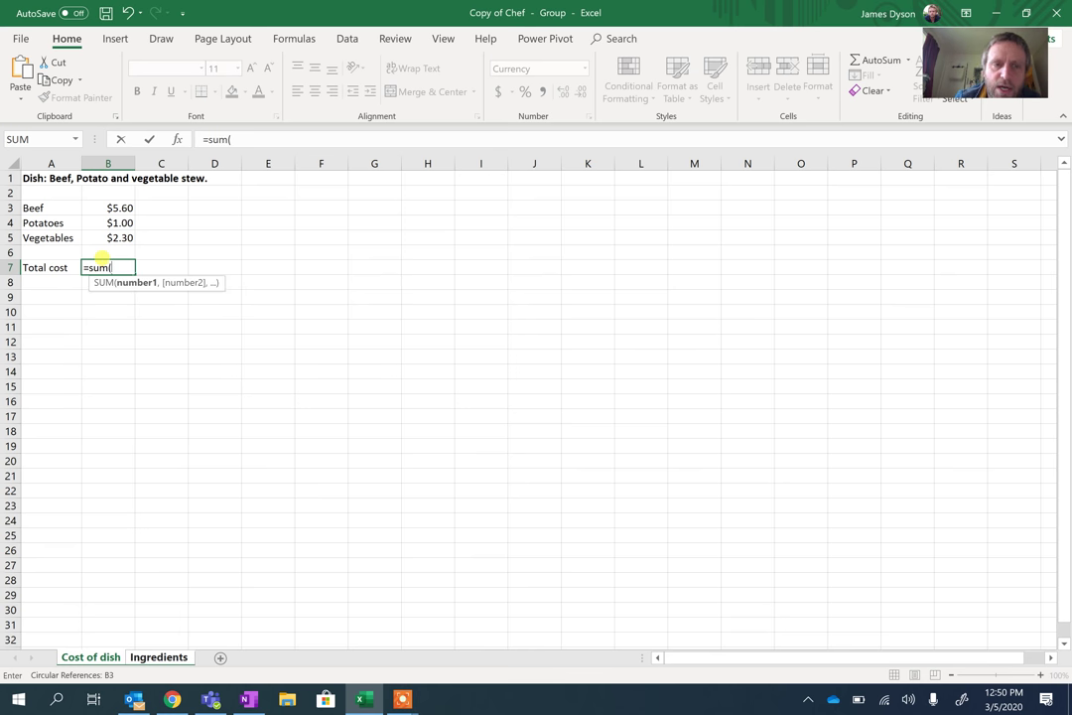
{"action": "left_click_drag", "start_coordinate": [95, 203], "coordinate": [92, 237]}
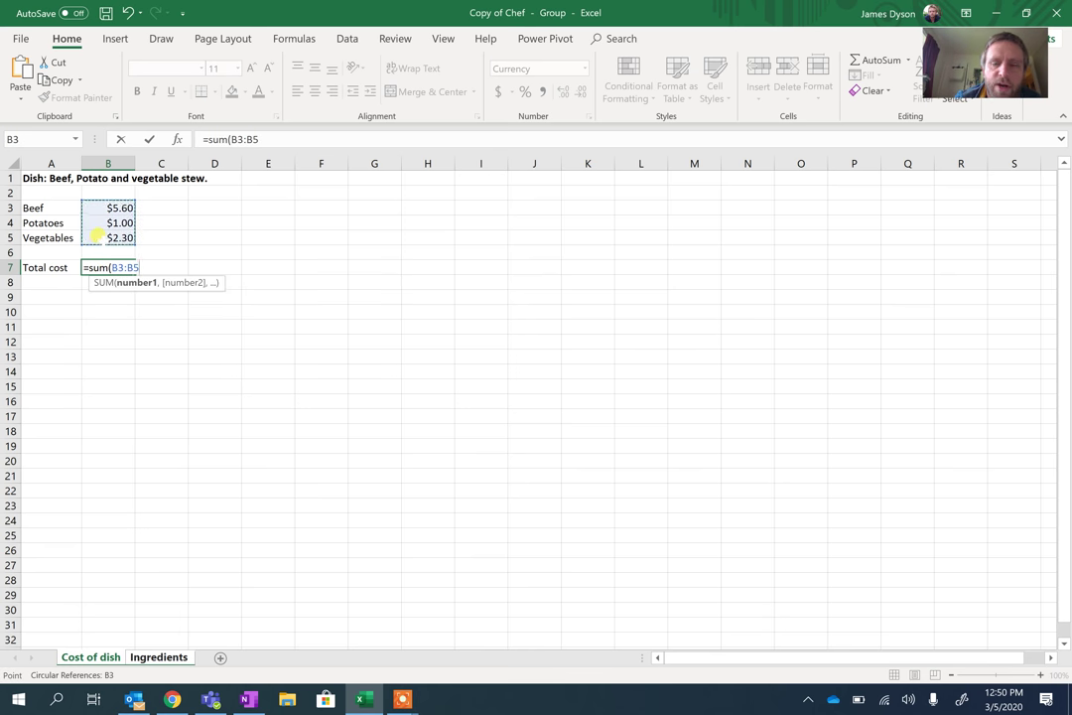
{"action": "key", "text": "Return"}
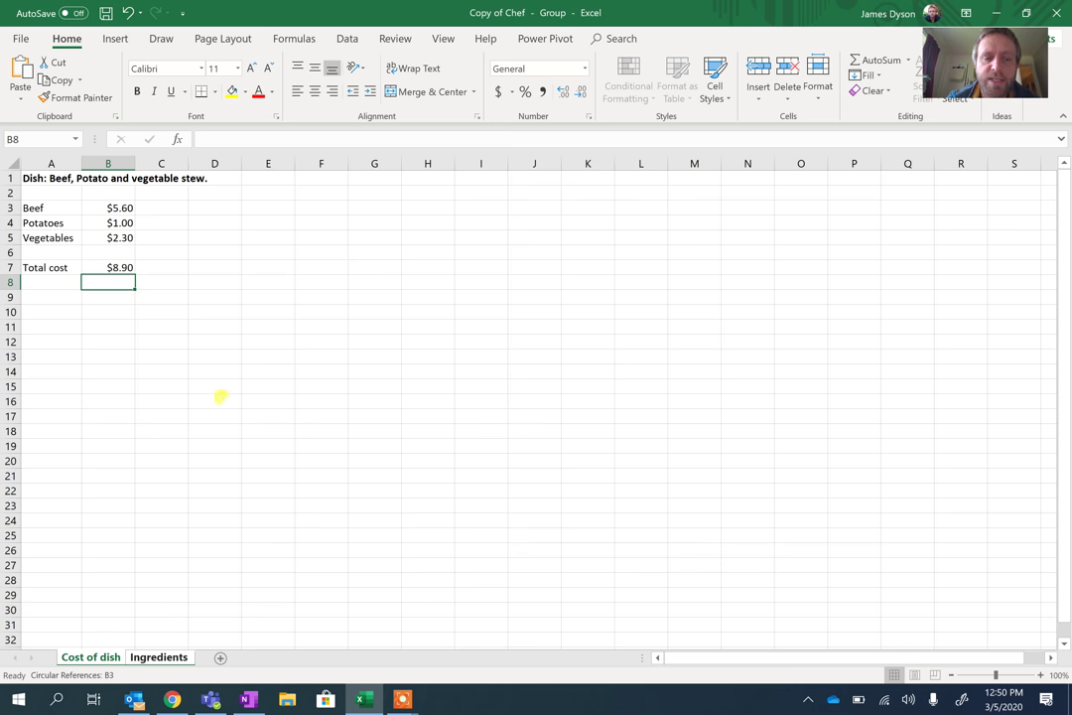
{"action": "left_click", "coordinate": [119, 206]}
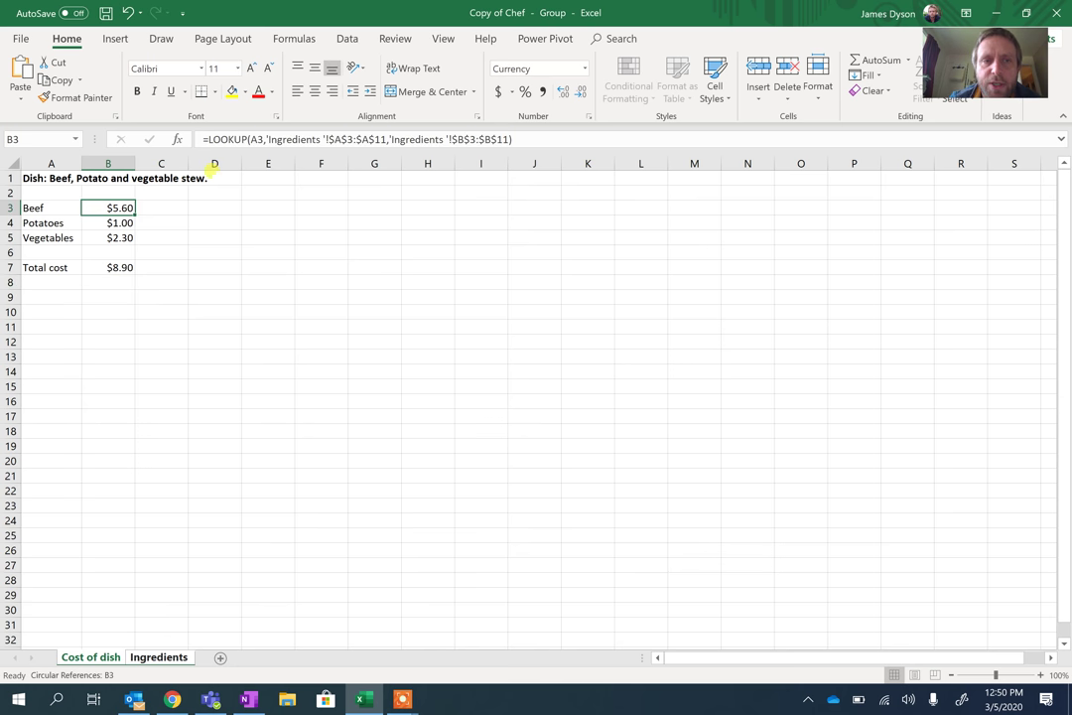